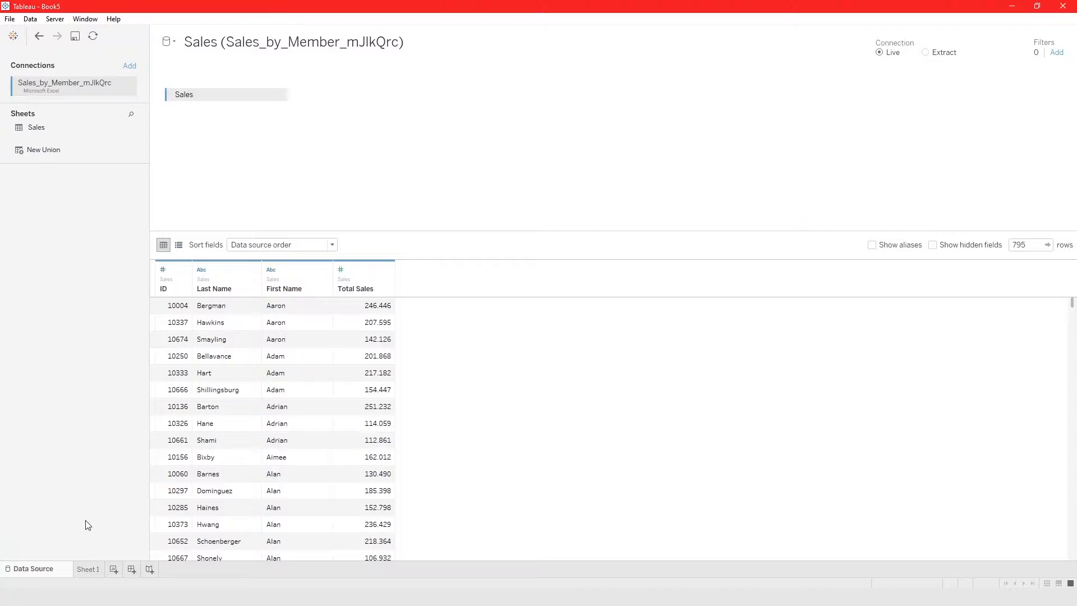
# Remove the Sales table from the data source canvas and check the field list in Sheet 1.
pyautogui.click(93, 570)
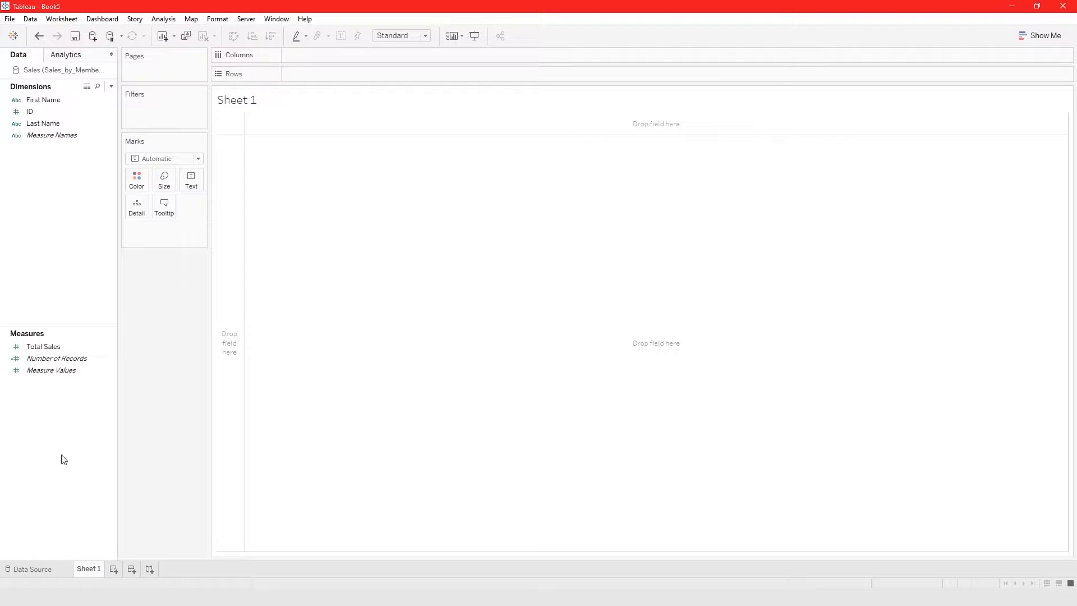
pyautogui.click(29, 569)
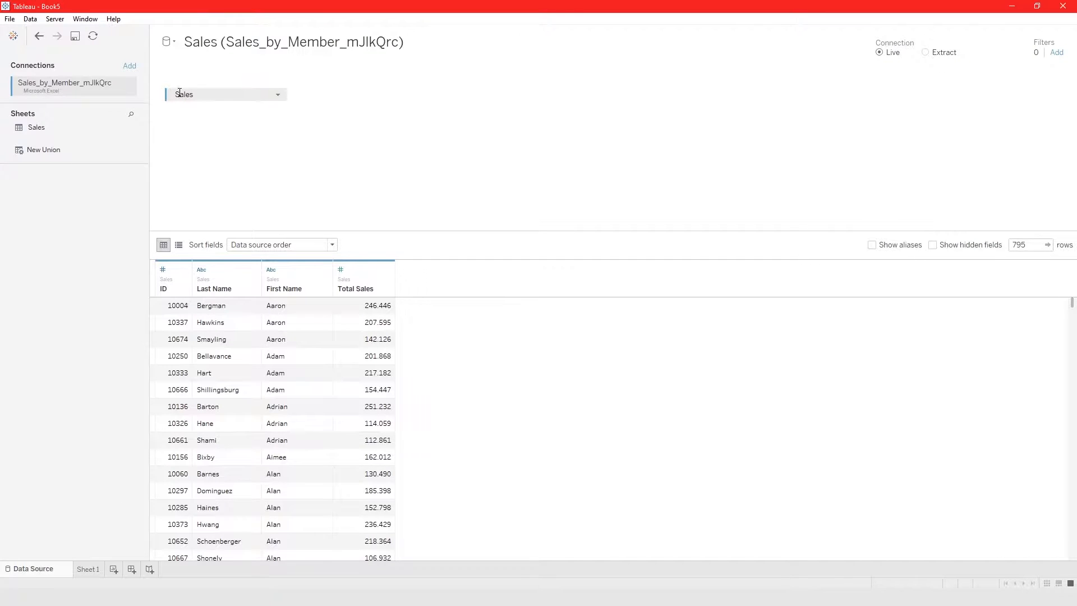
pyautogui.moveTo(186, 96); pyautogui.dragTo(56, 212)
pyautogui.click(86, 570)
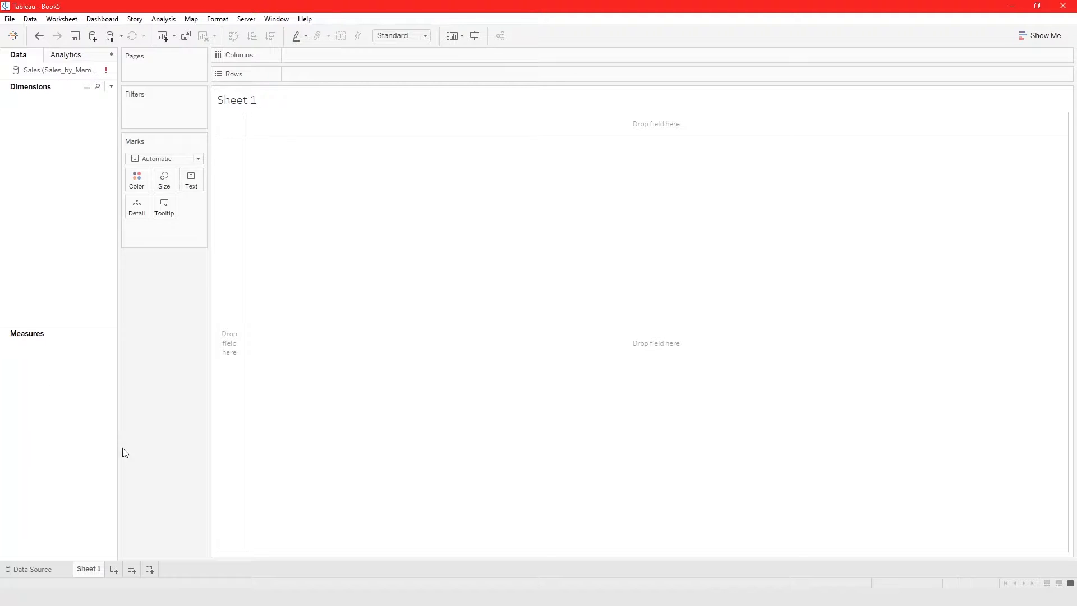
pyautogui.click(50, 568)
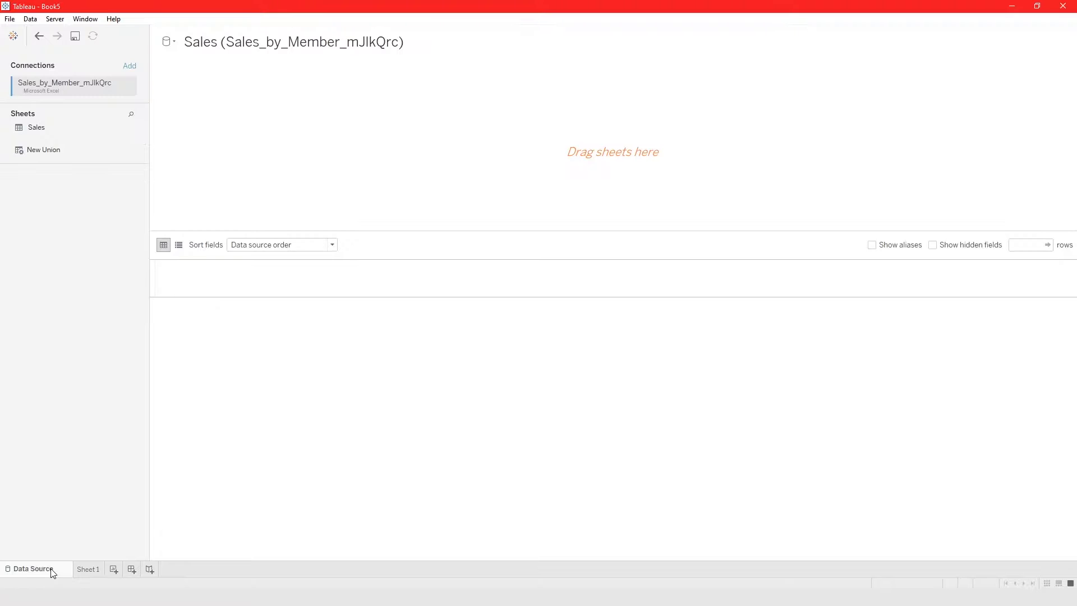
# Add the Membership_L1Pfcv4 Excel file as a second connection within the Sales data source and view the data source list.
pyautogui.click(130, 66)
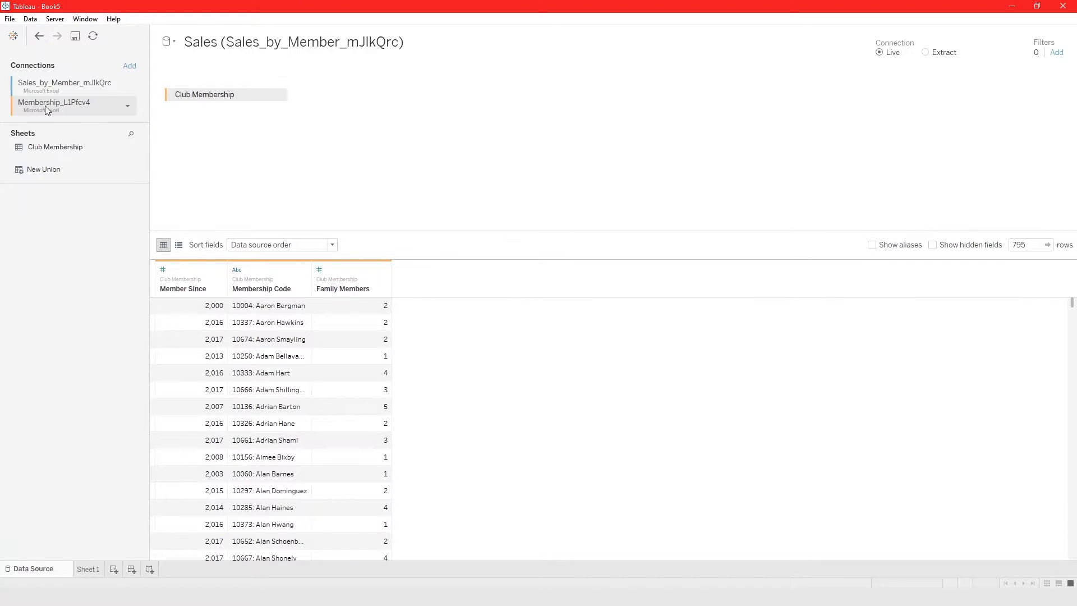
pyautogui.click(169, 42)
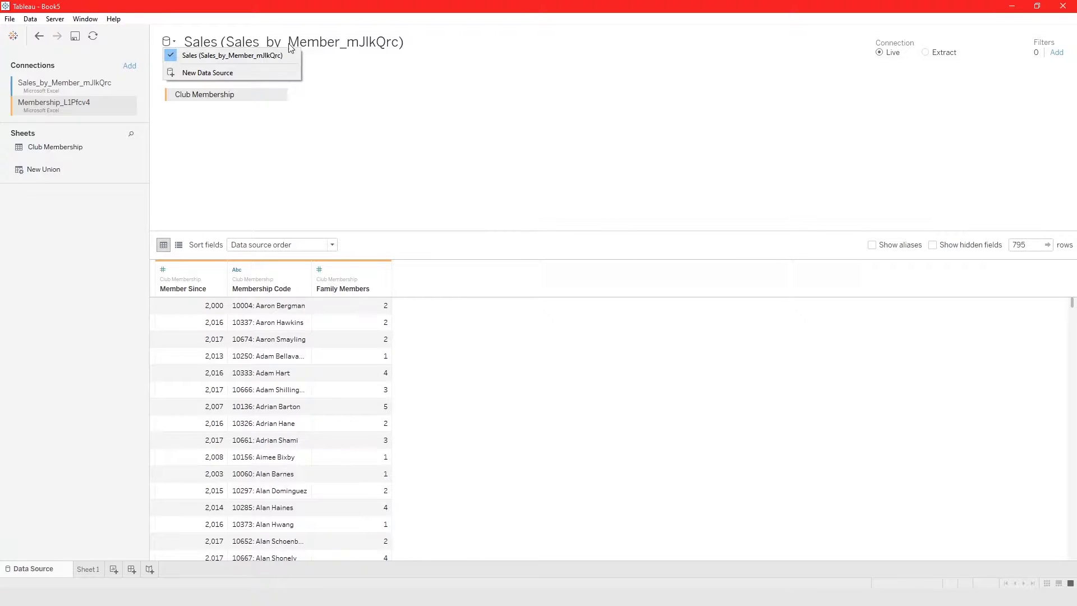
pyautogui.click(246, 124)
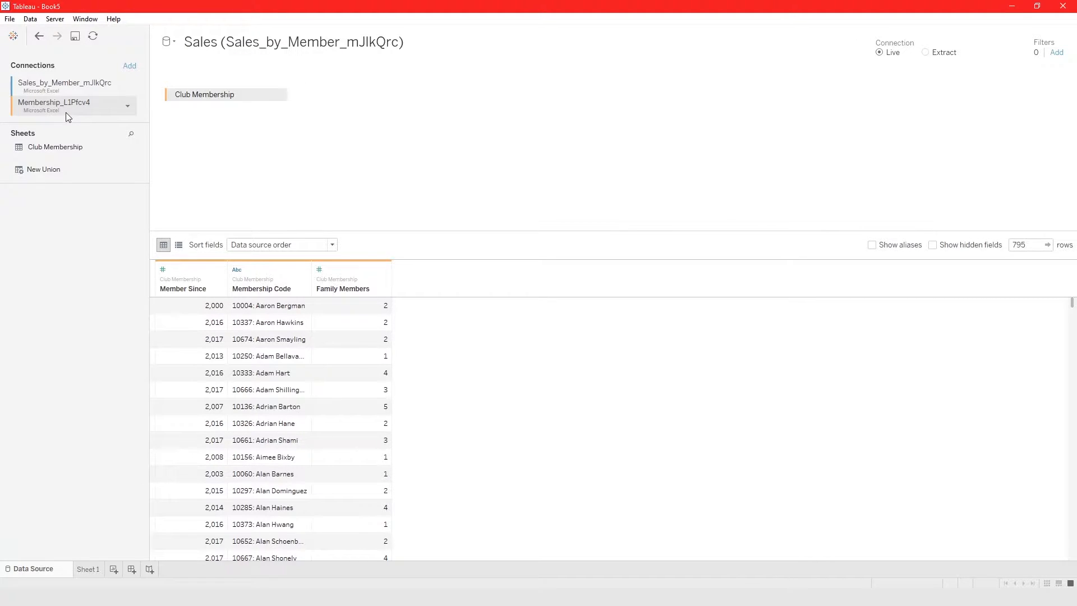
pyautogui.click(173, 45)
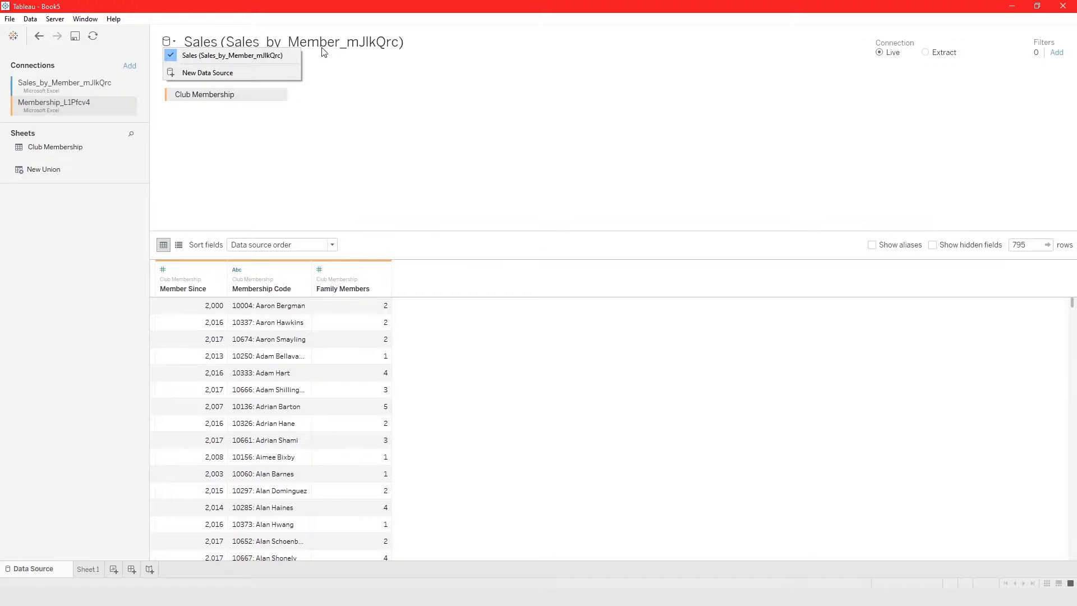
pyautogui.click(344, 135)
# Examine in Sheet 1 which fields the Sales data source offers with the Club Membership table.
pyautogui.click(89, 568)
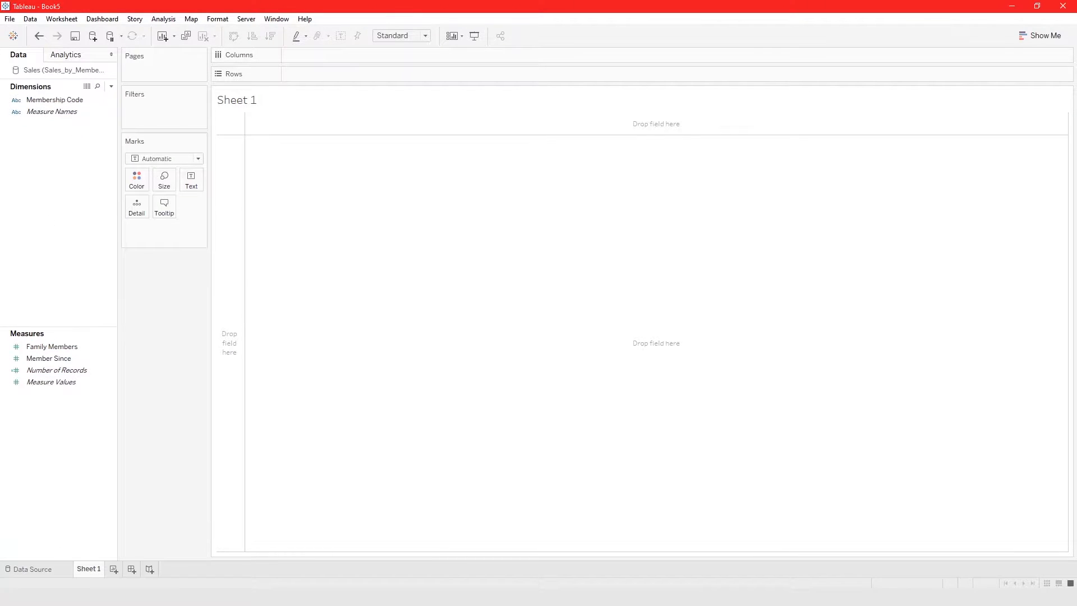
pyautogui.click(34, 568)
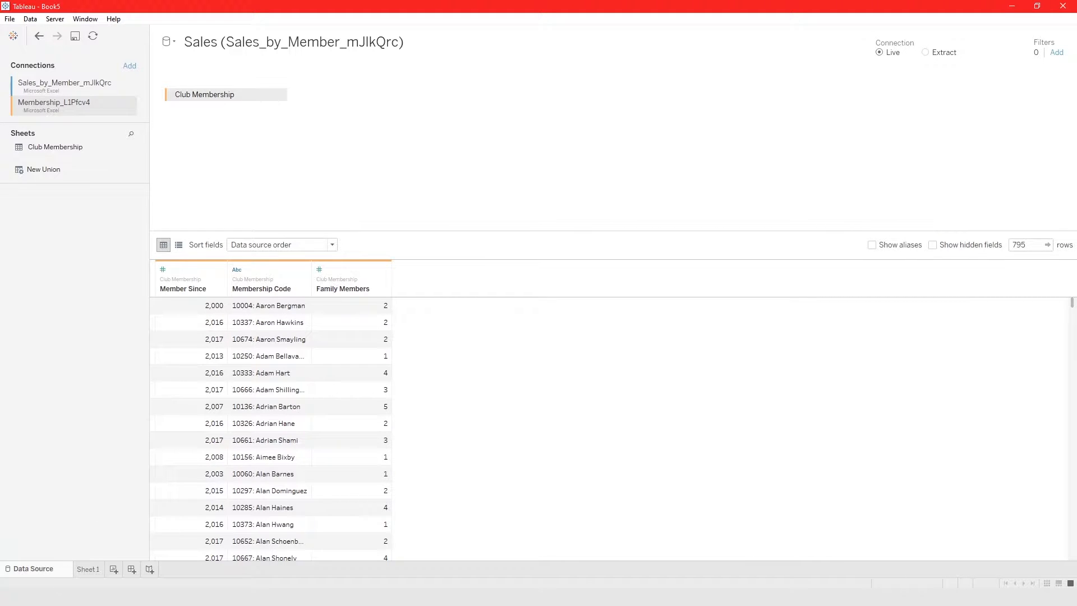
pyautogui.click(88, 568)
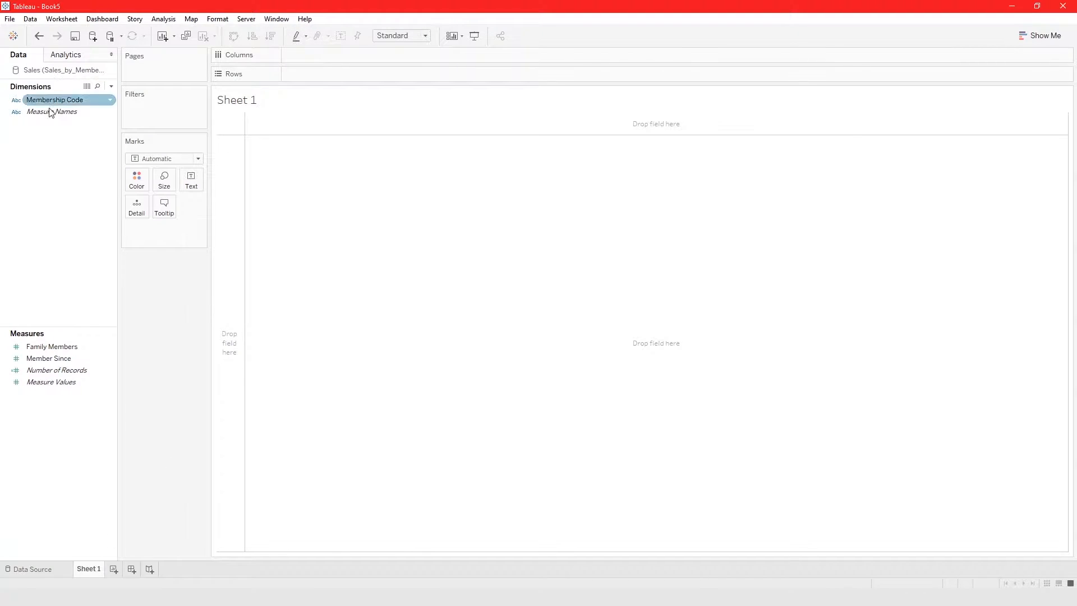
# Remove the Club Membership table from the Sales data source canvas and inspect the source in Sheet 1.
pyautogui.click(58, 569)
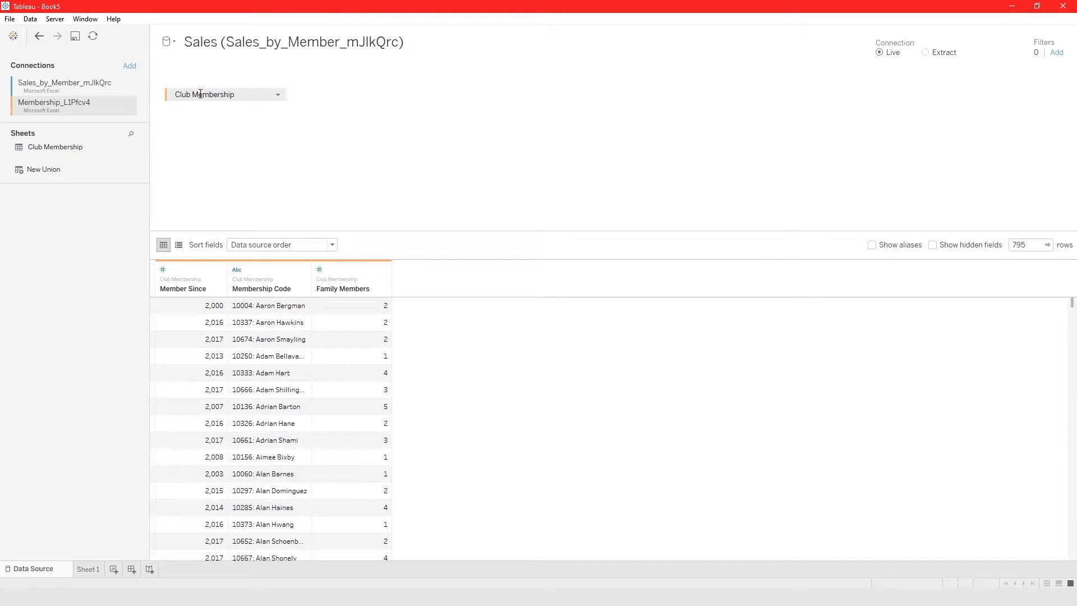
pyautogui.click(96, 571)
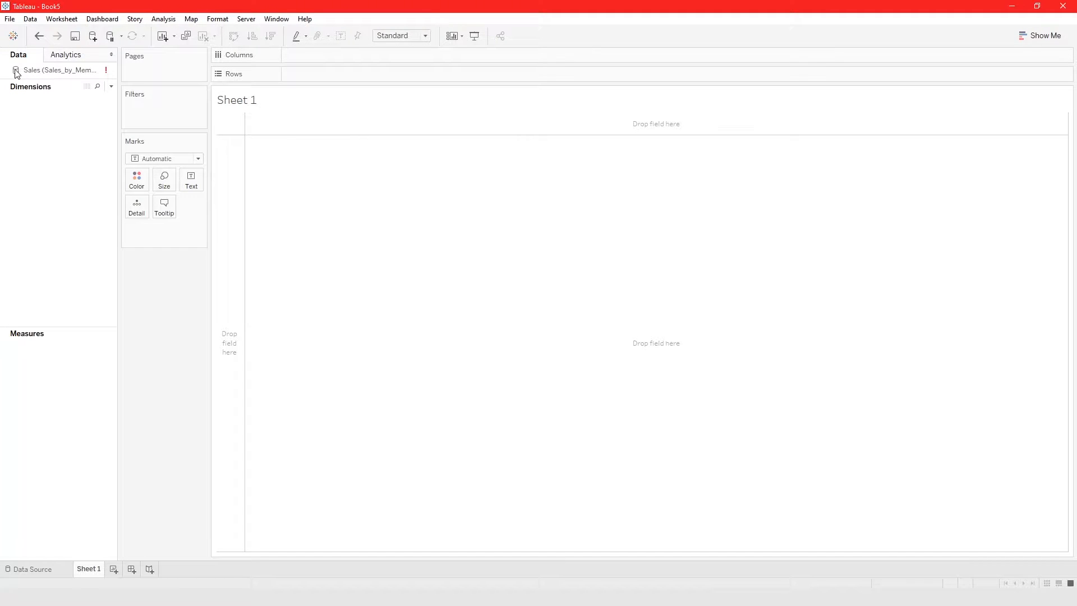
pyautogui.rightClick(36, 71)
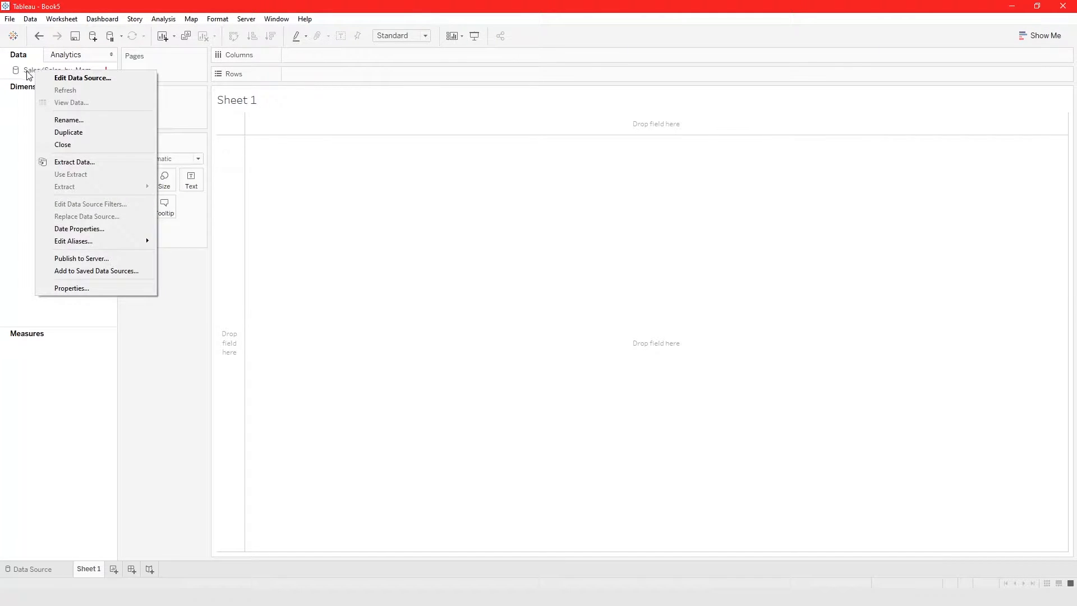
pyautogui.click(30, 84)
pyautogui.click(49, 567)
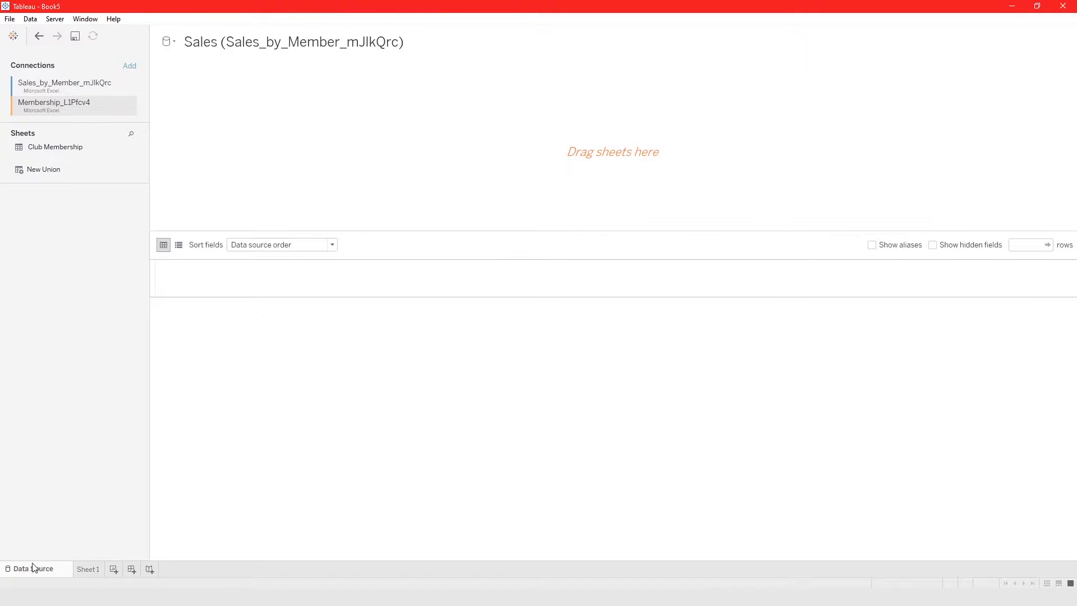
# Check the data source list and remove the Membership_L1Pfcv4 connection from the Sales data source.
pyautogui.click(168, 42)
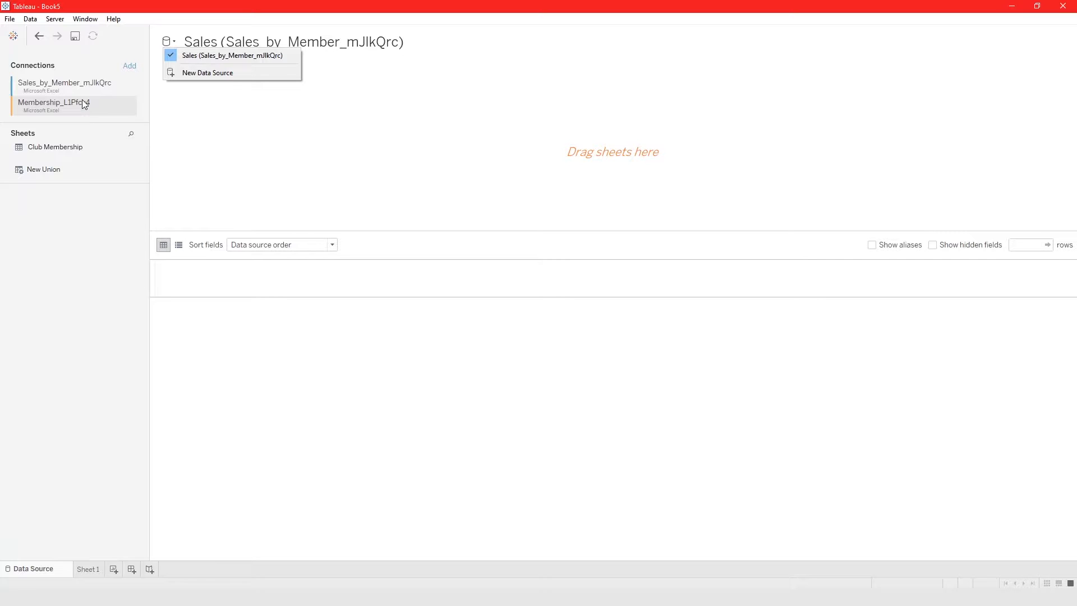
pyautogui.click(174, 142)
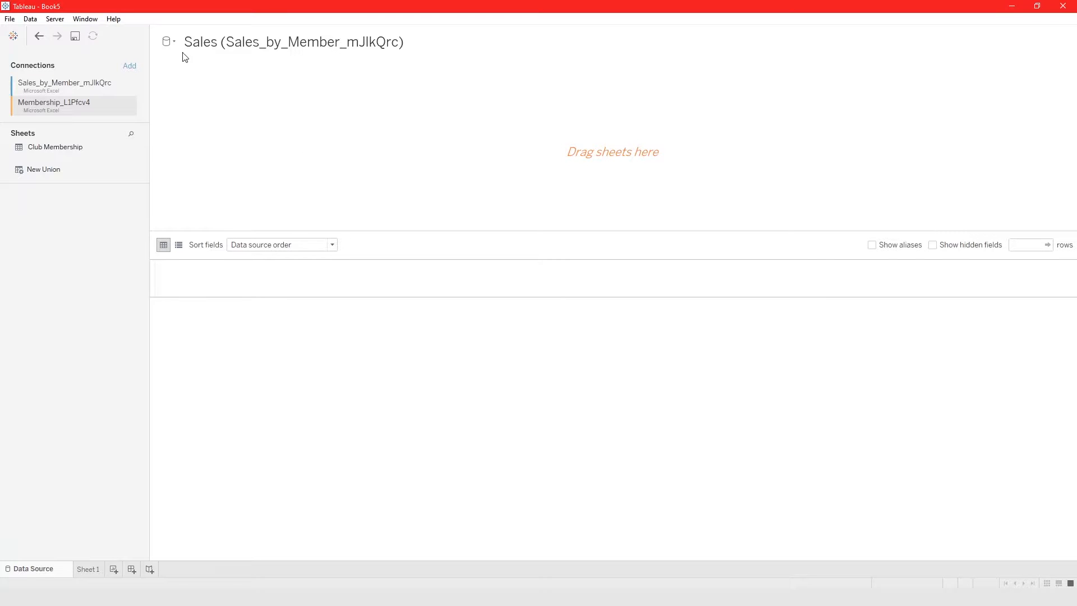
pyautogui.click(126, 109)
pyautogui.click(149, 144)
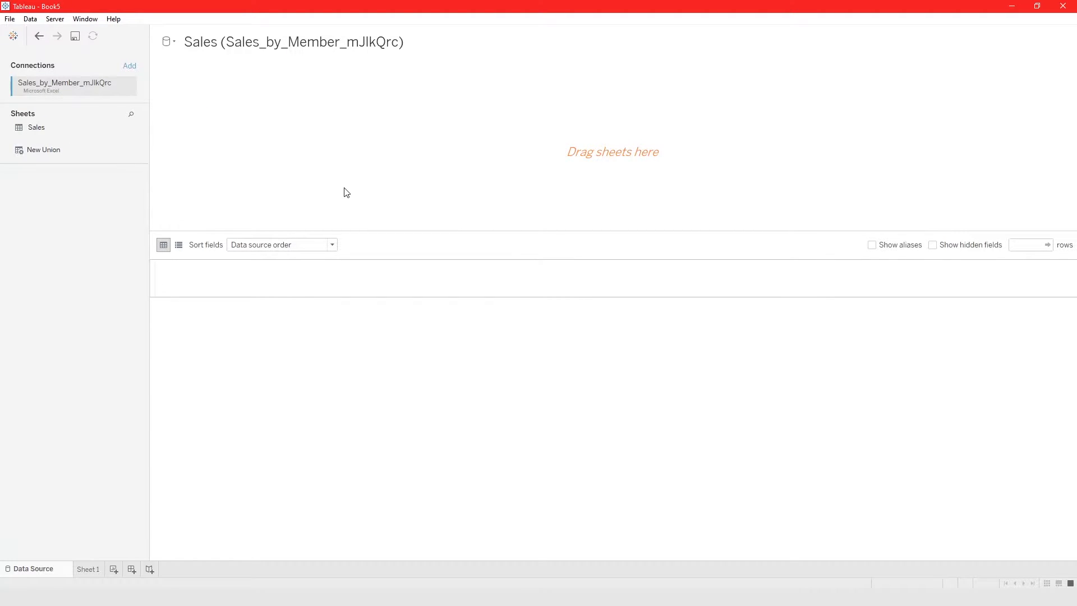
# Create a new, separate data source from the Membership_L1Pfcv4 Excel file.
pyautogui.click(173, 43)
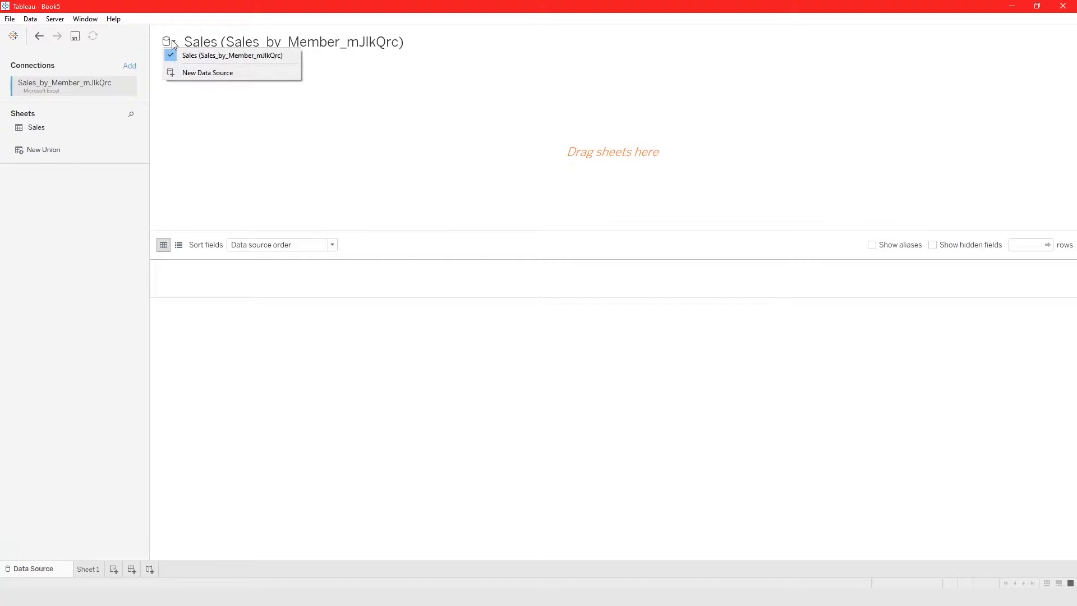
pyautogui.click(185, 72)
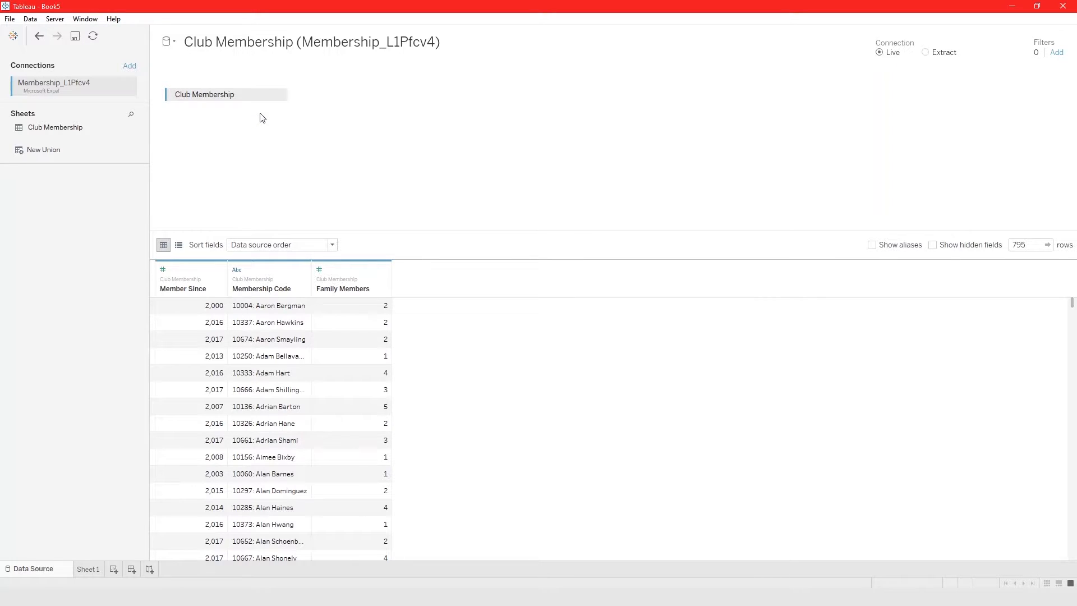
# Switch to the Sales data source and back to Club Membership, and view the connection types that can be added.
pyautogui.click(170, 41)
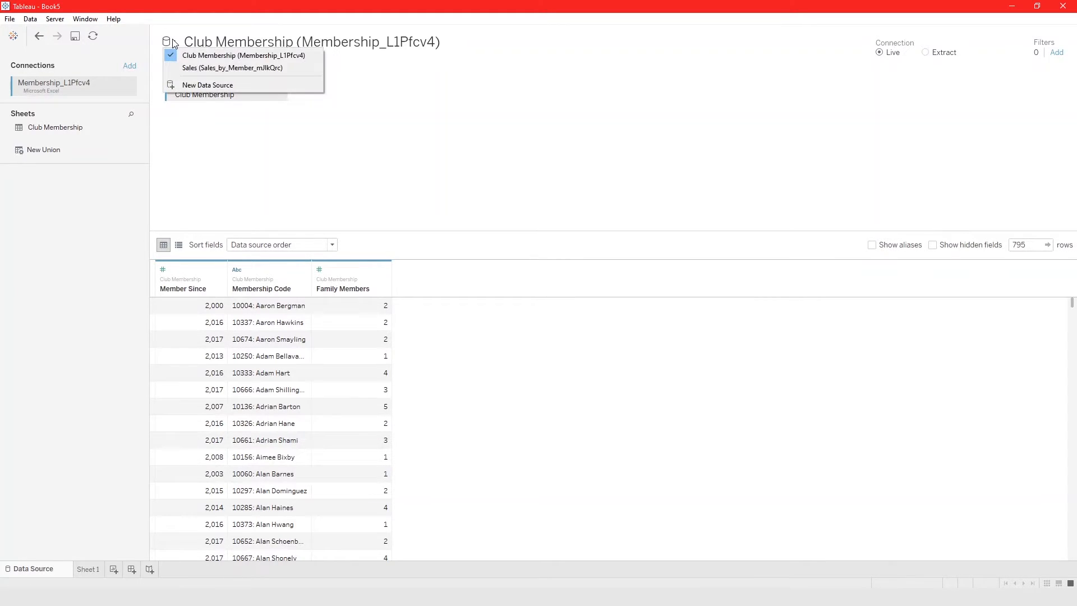
pyautogui.click(180, 68)
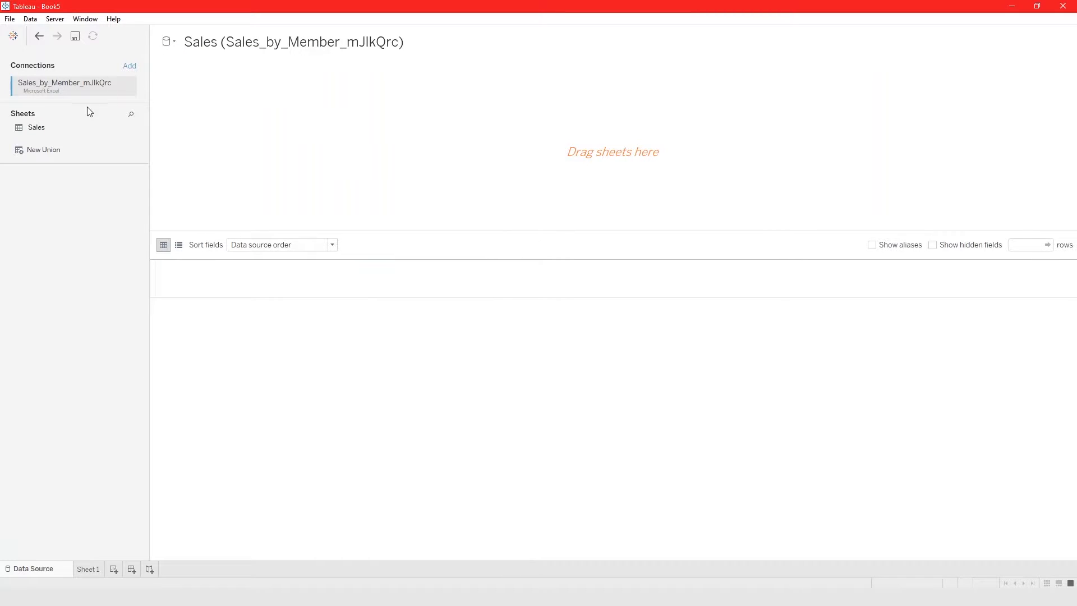
pyautogui.click(168, 42)
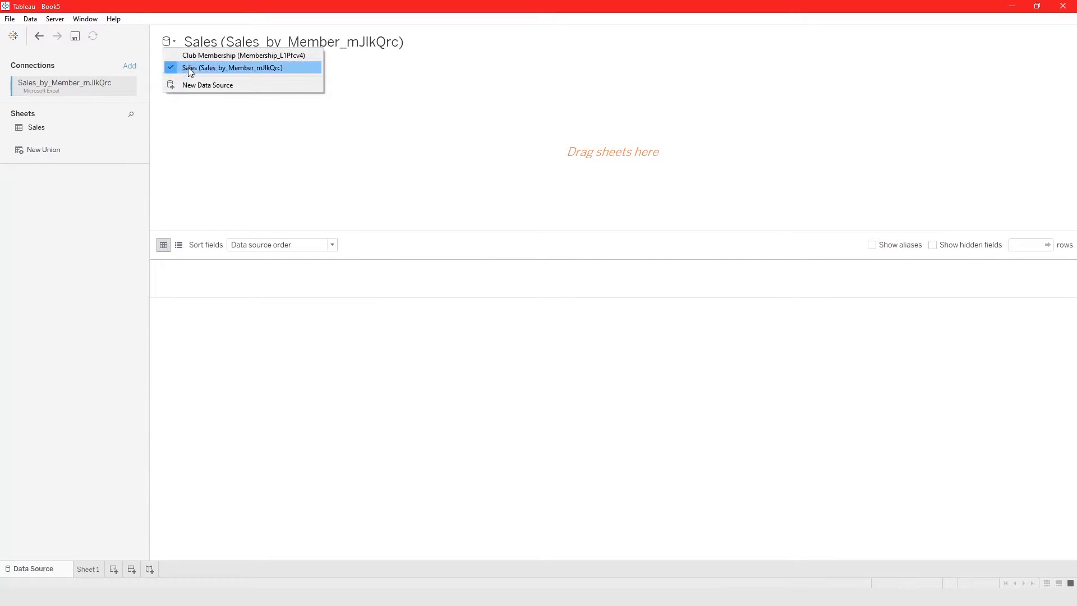
pyautogui.click(189, 56)
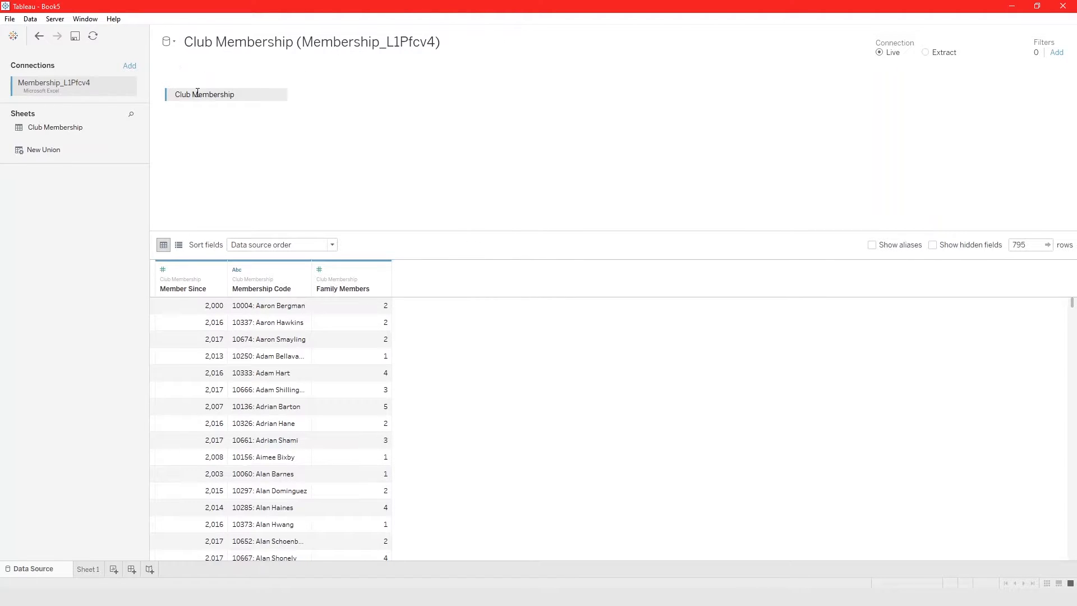
pyautogui.click(130, 67)
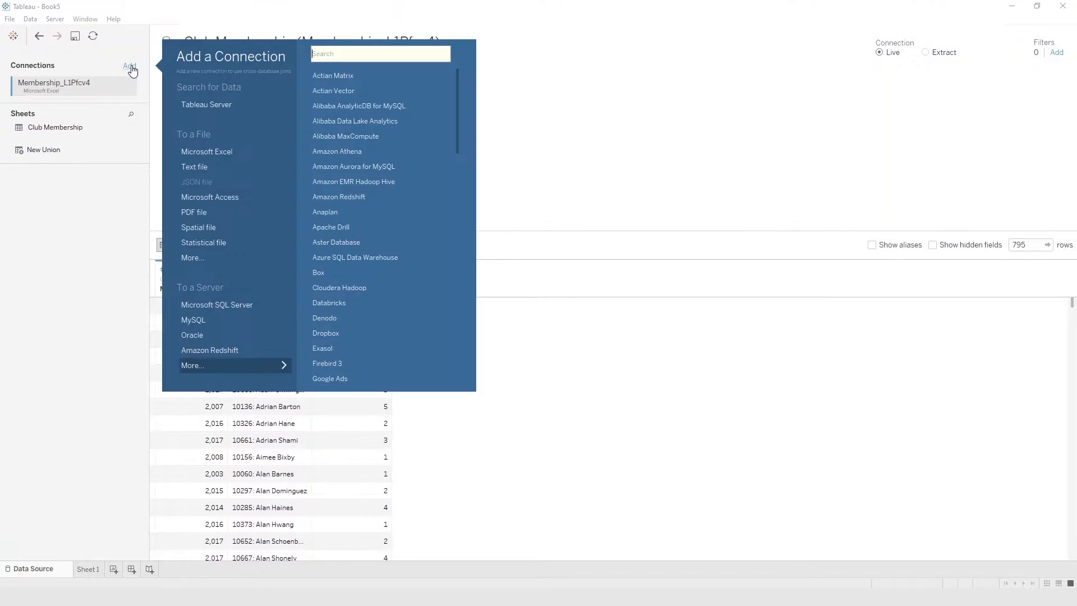
pyautogui.click(134, 206)
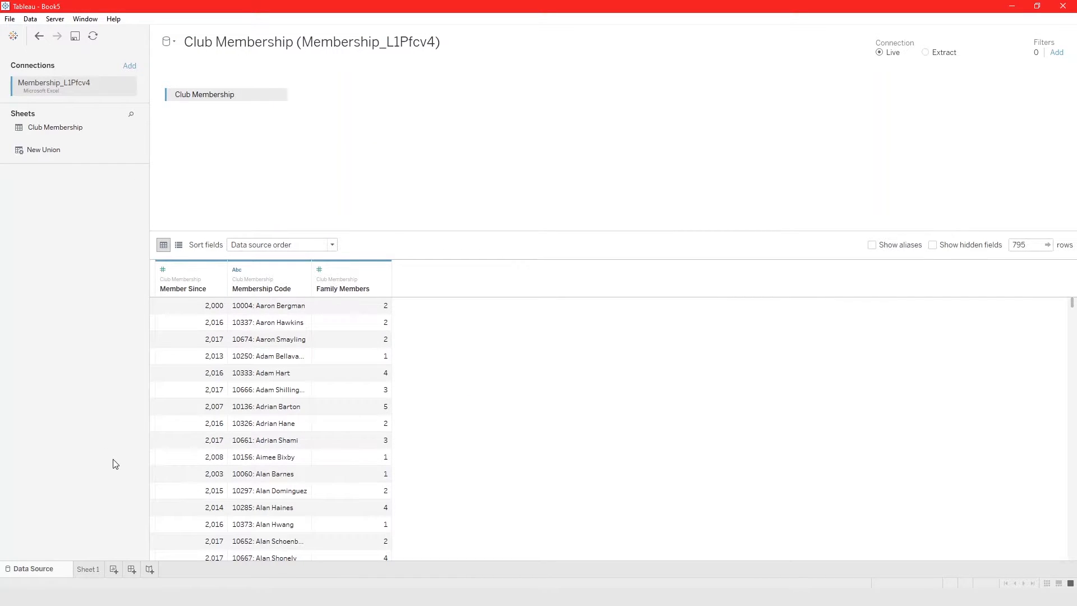
# Compare the fields of the Club Membership and Sales data sources in Sheet 1.
pyautogui.click(89, 569)
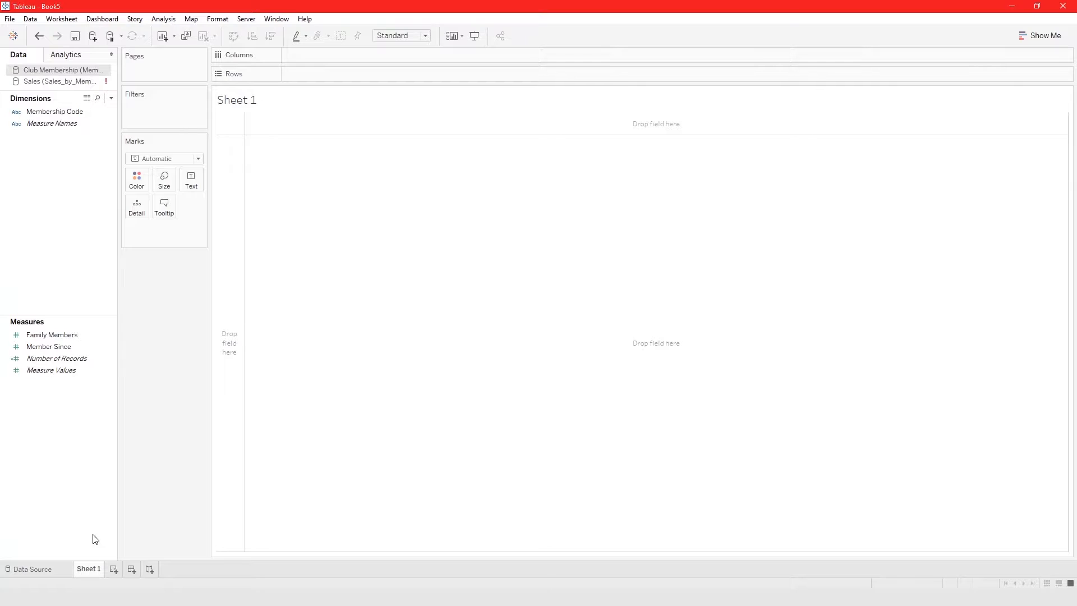
pyautogui.click(53, 82)
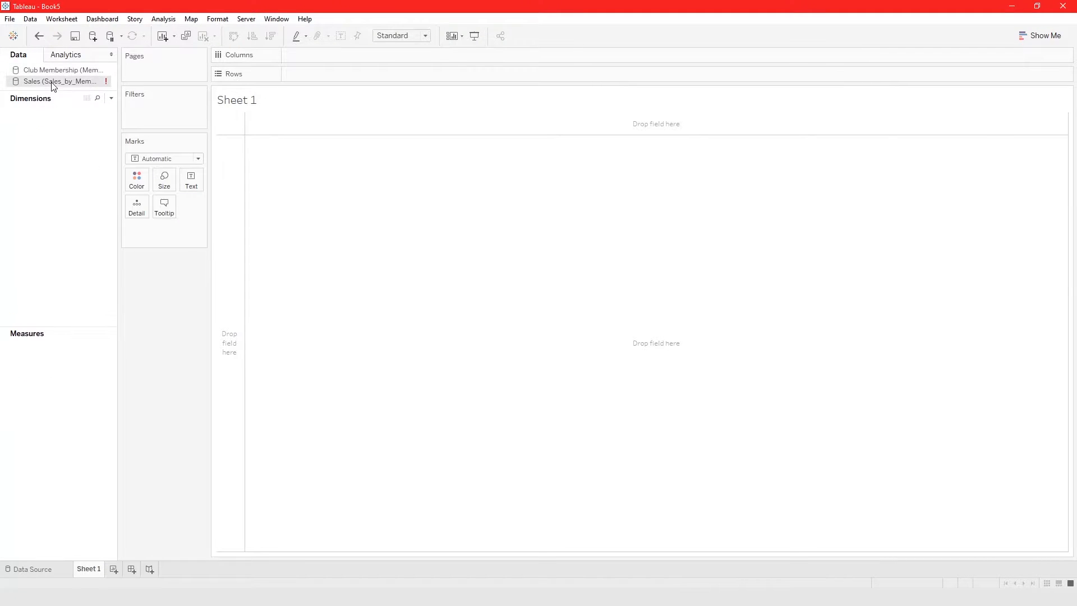
pyautogui.click(52, 69)
pyautogui.click(50, 82)
pyautogui.click(53, 69)
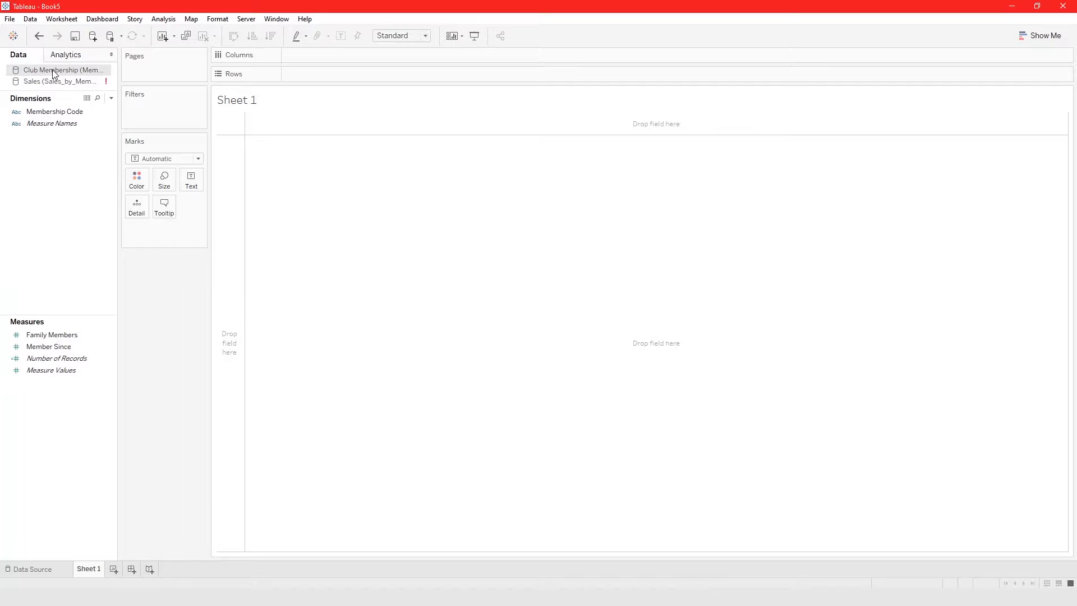
# Add the Sales table to the canvas of the Sales data source and view its fields in Sheet 1.
pyautogui.click(55, 570)
pyautogui.click(167, 41)
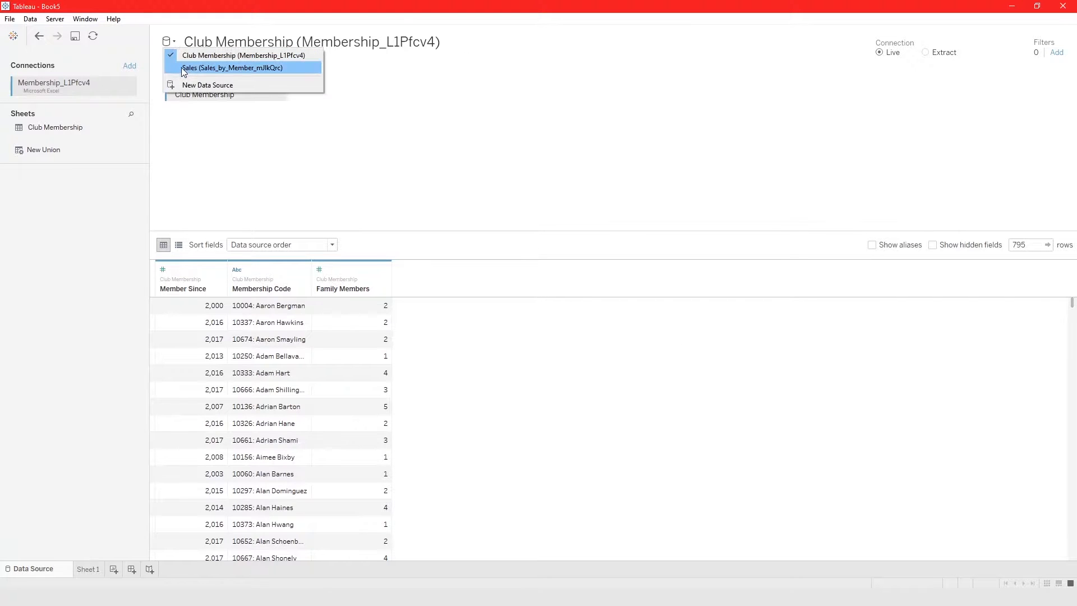
pyautogui.click(184, 70)
pyautogui.moveTo(43, 127); pyautogui.dragTo(218, 117)
pyautogui.click(86, 568)
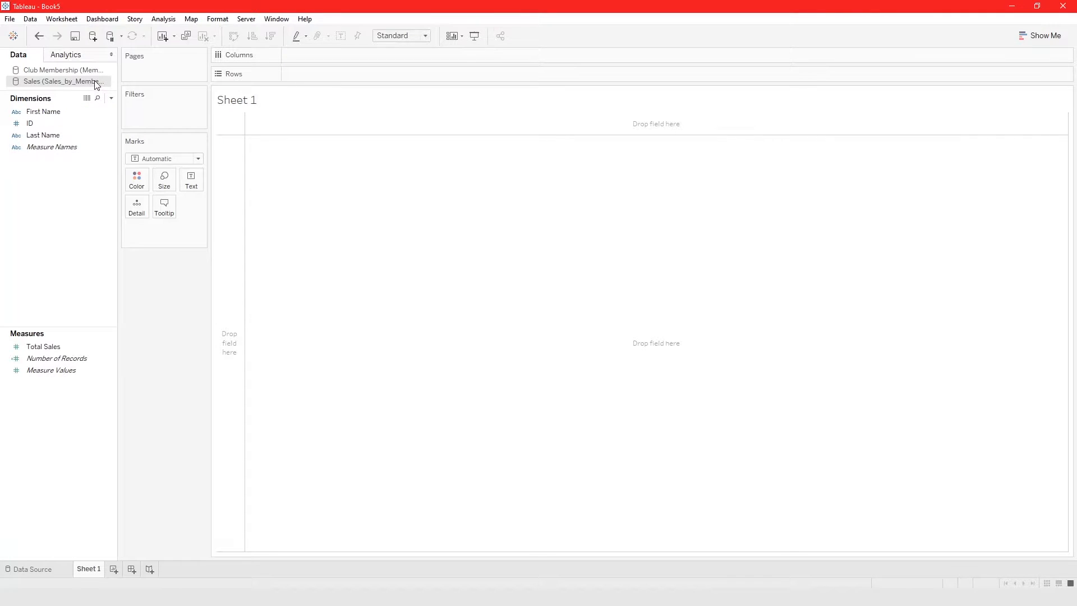
# Create a new data source from the "sales by members" Tableau extract and open the list of data sources.
pyautogui.click(30, 20)
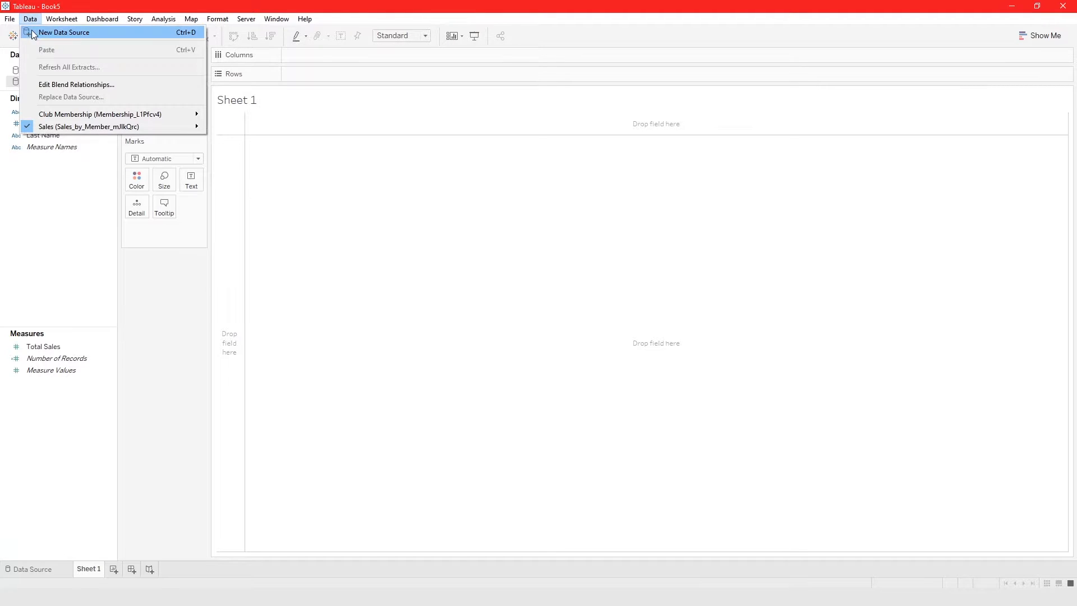
pyautogui.click(31, 35)
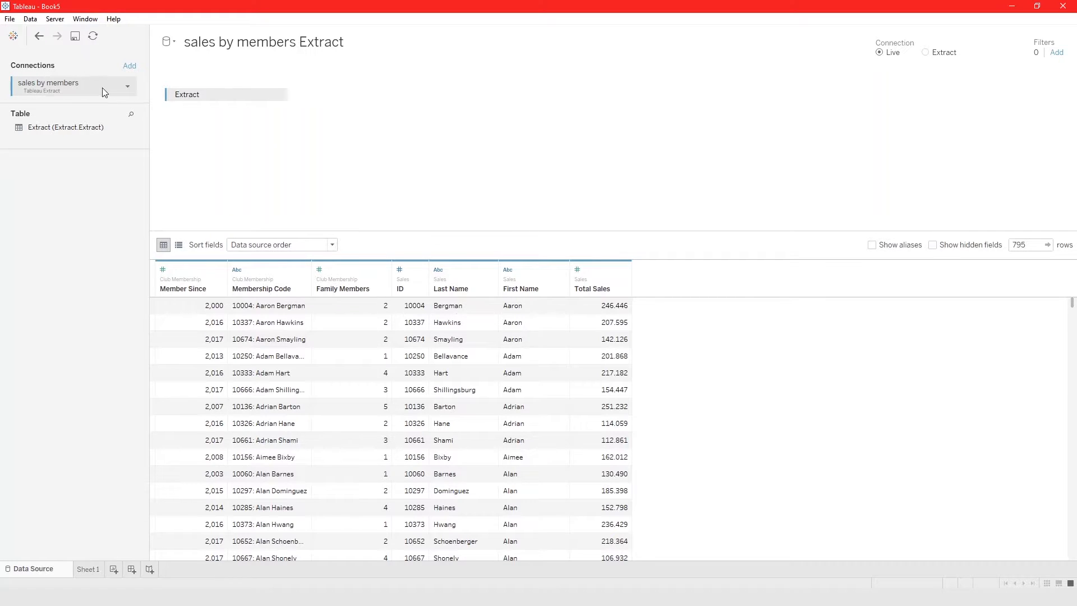
pyautogui.click(129, 86)
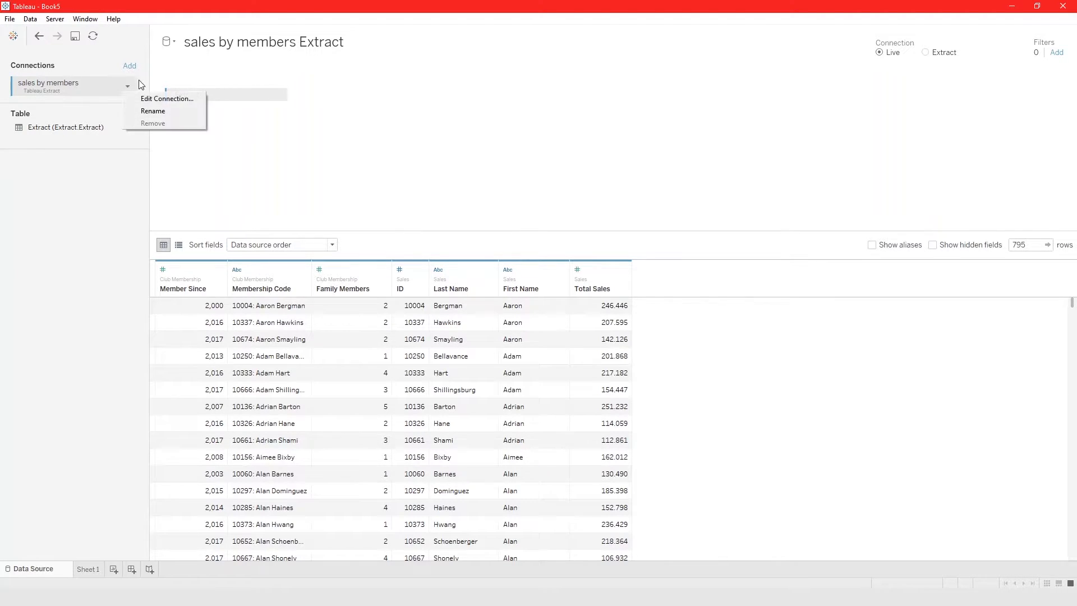
pyautogui.click(170, 42)
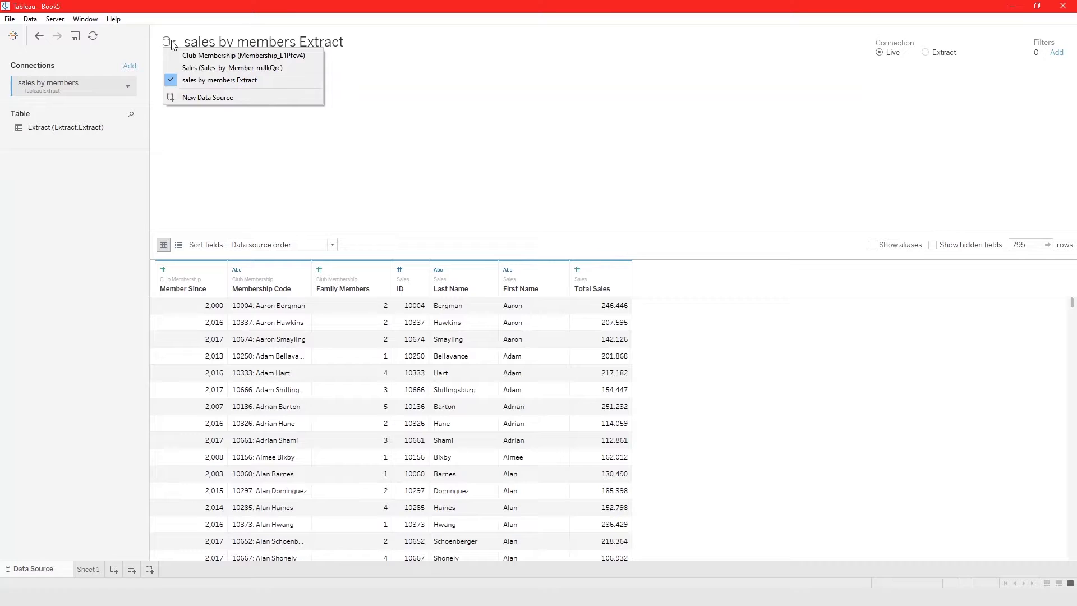
# View the previews of the Sales, Club Membership and sales by members Extract data sources one after another.
pyautogui.click(188, 67)
pyautogui.click(168, 41)
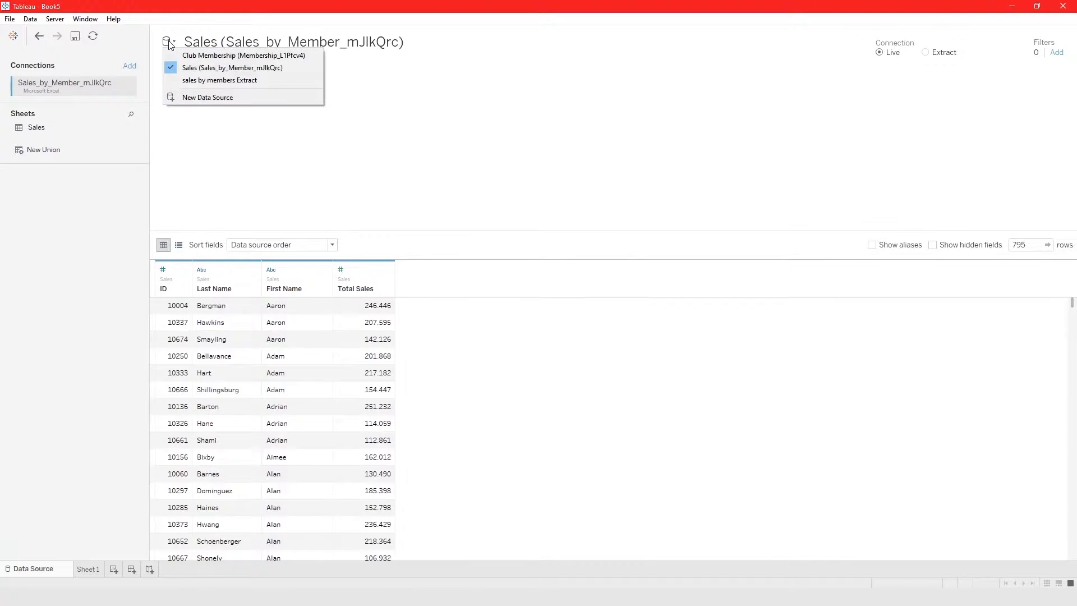
pyautogui.click(174, 55)
pyautogui.click(168, 41)
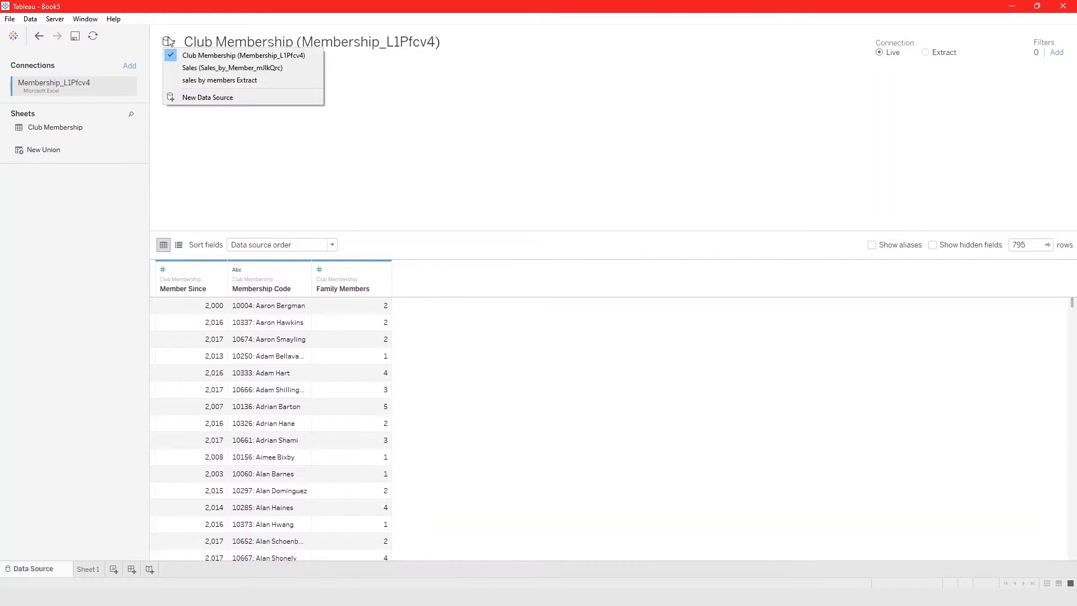
pyautogui.click(190, 83)
# Compare the fields of the sales by members Extract, Sales and Club Membership data sources in Sheet 1.
pyautogui.click(89, 567)
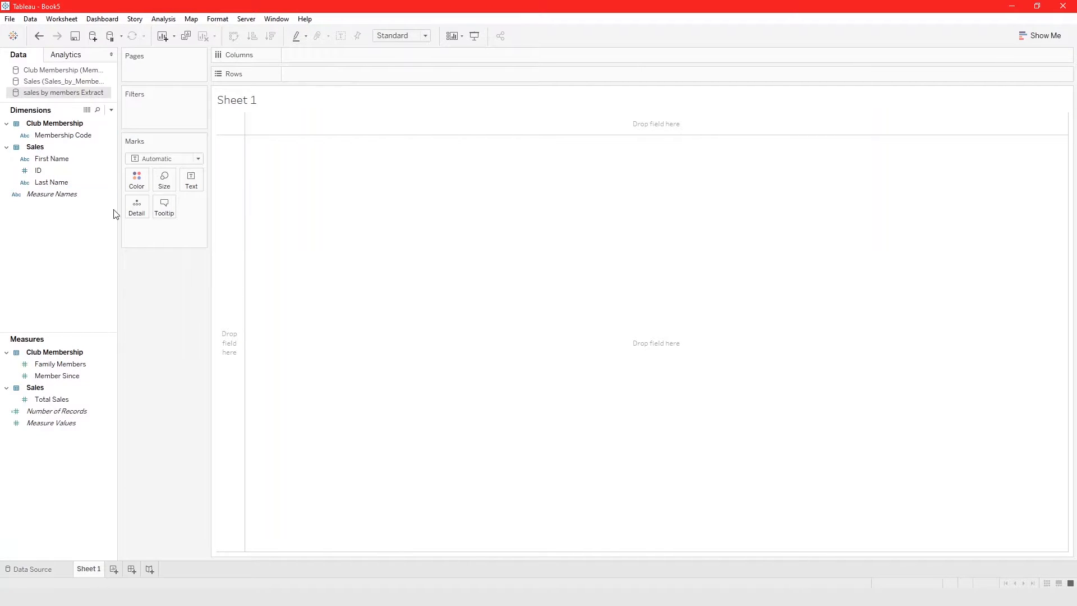
pyautogui.click(56, 82)
pyautogui.click(56, 70)
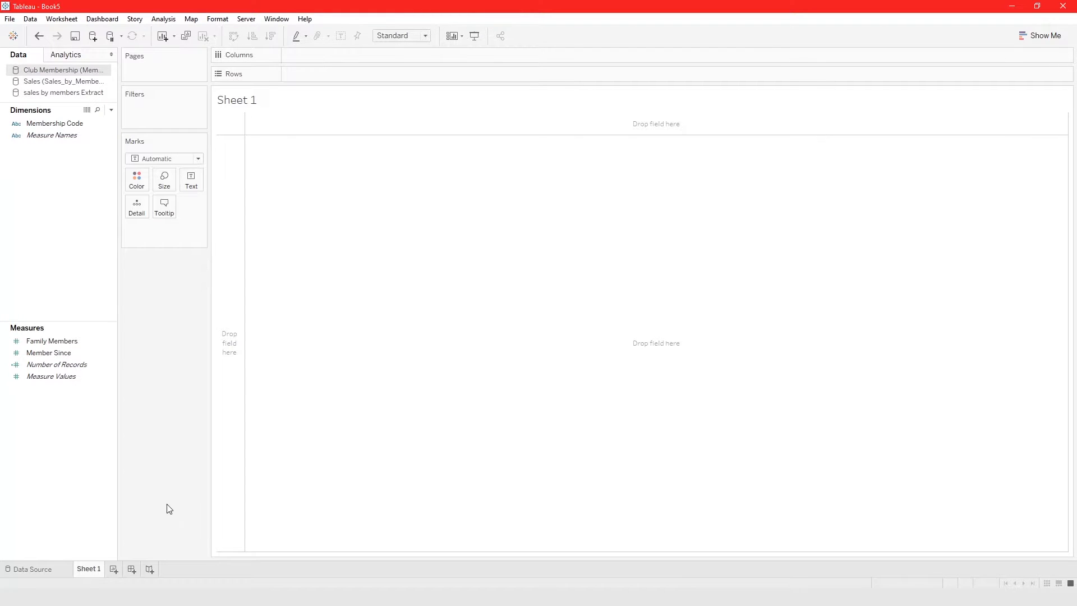
# Review the list of data sources from the Club Membership data source page and again in Sheet 1.
pyautogui.click(32, 569)
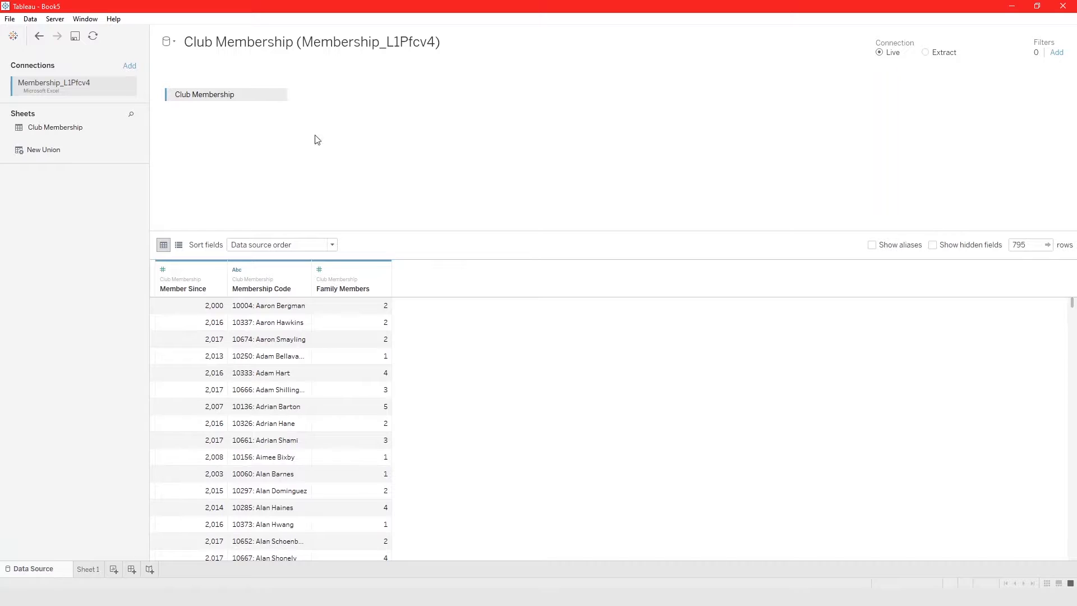
pyautogui.click(172, 45)
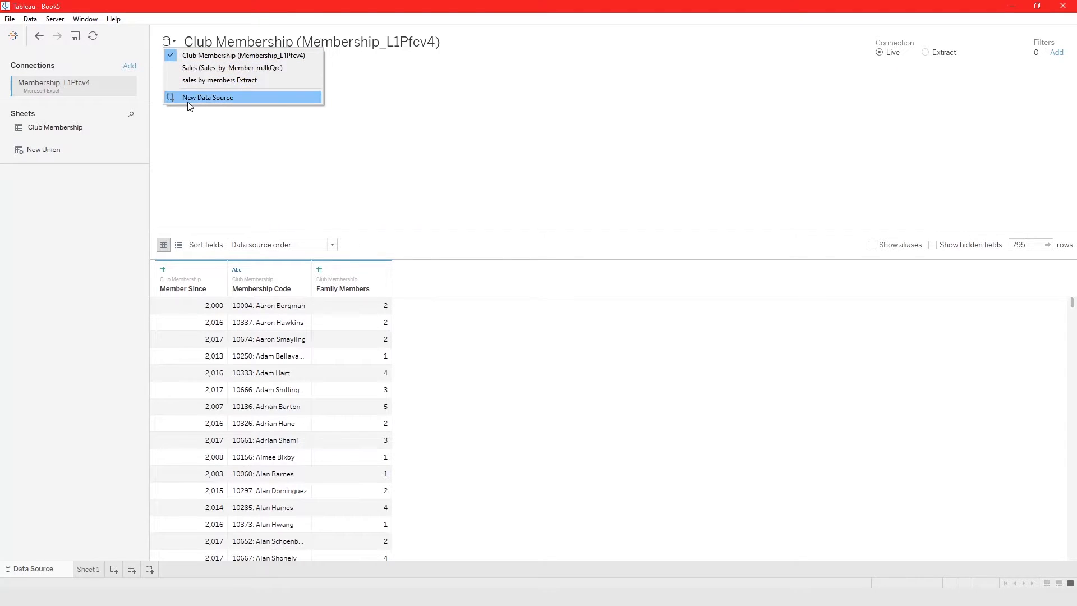
pyautogui.click(160, 171)
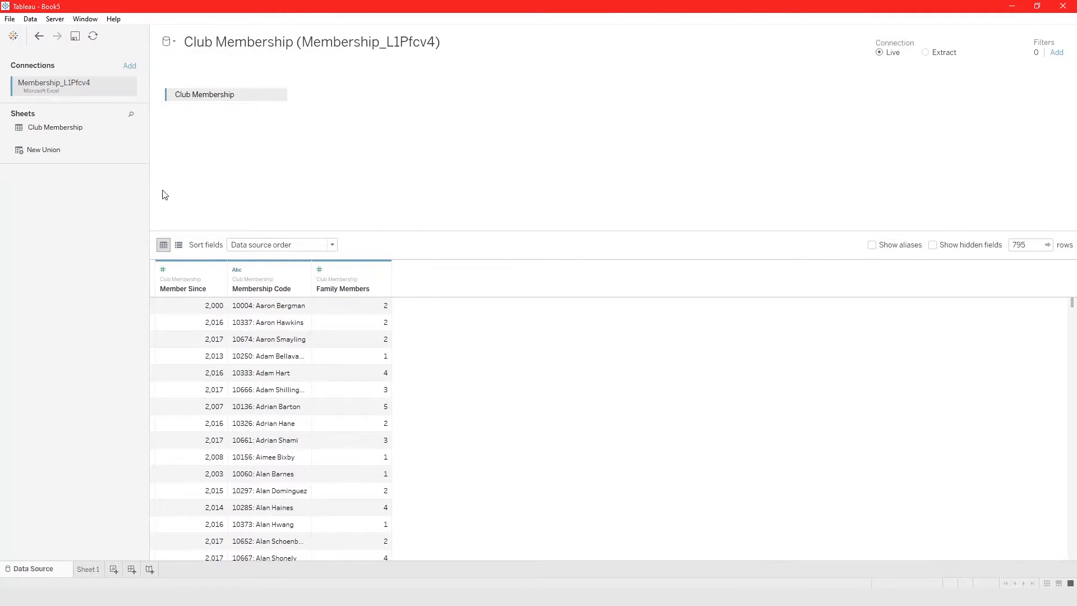
pyautogui.click(87, 570)
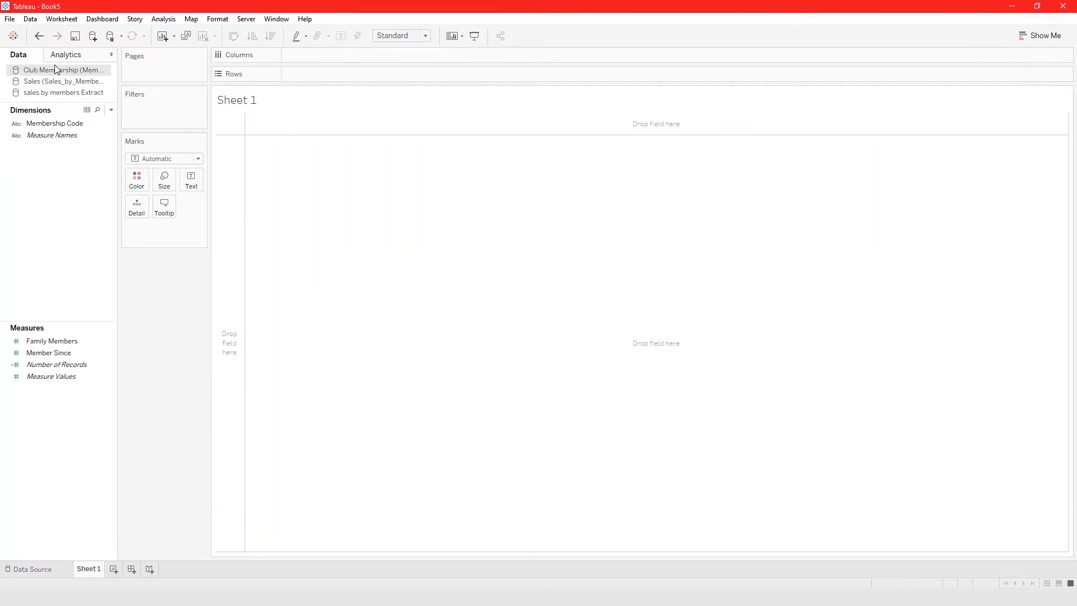
pyautogui.click(30, 21)
pyautogui.click(44, 569)
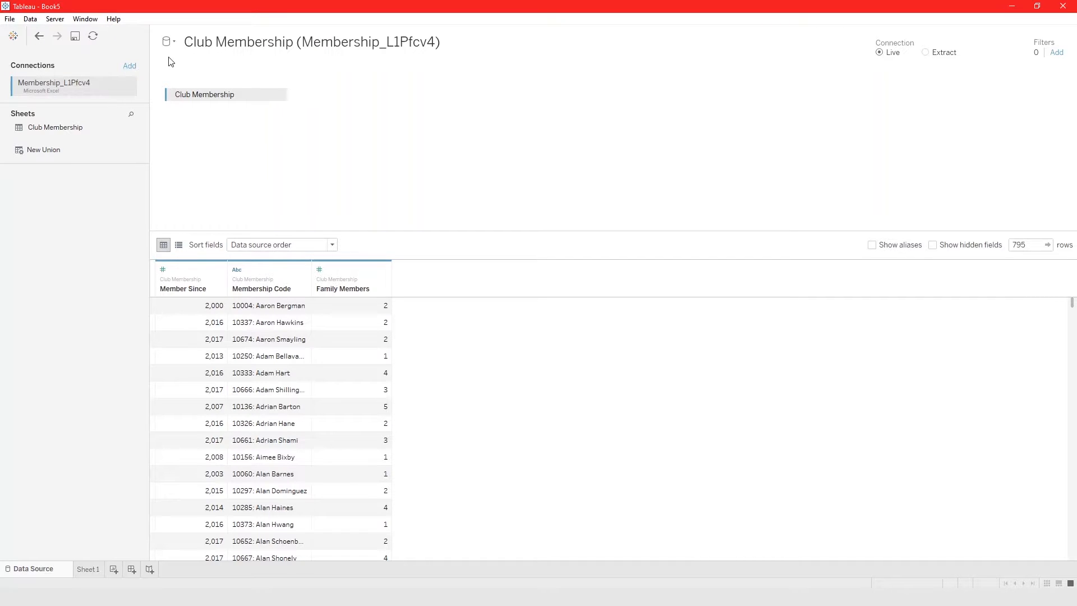
# View the connection types that can be added to the Club Membership data source, then close the list.
pyautogui.click(211, 38)
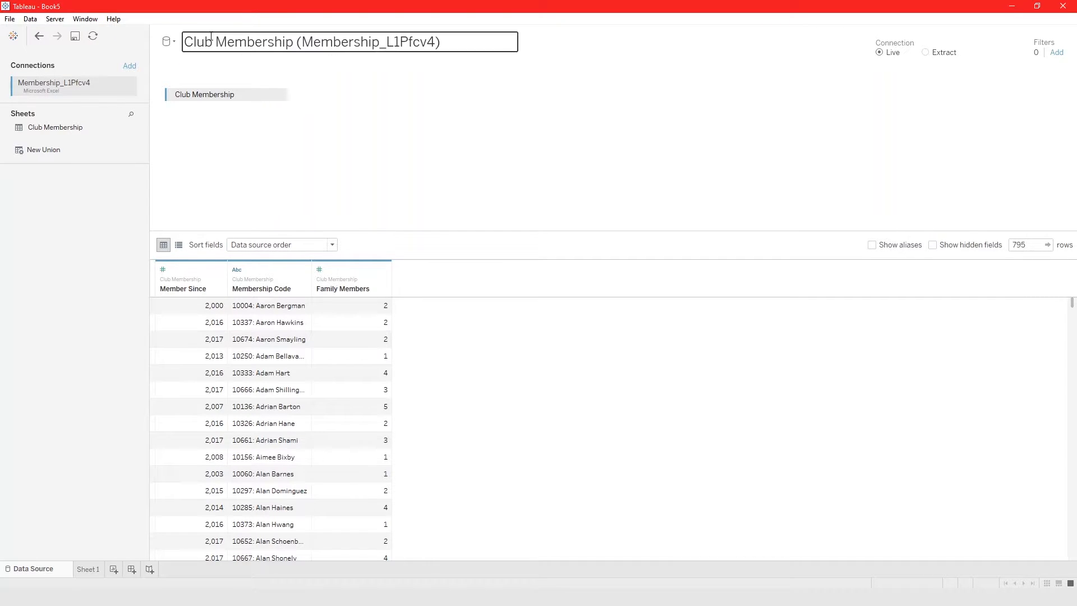
pyautogui.click(130, 66)
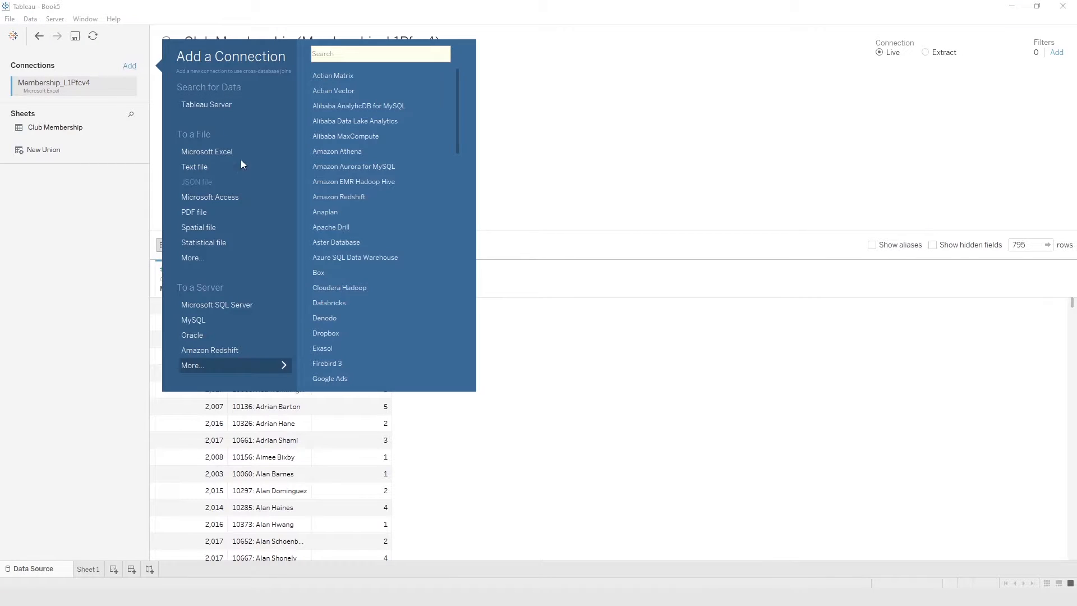
pyautogui.click(99, 321)
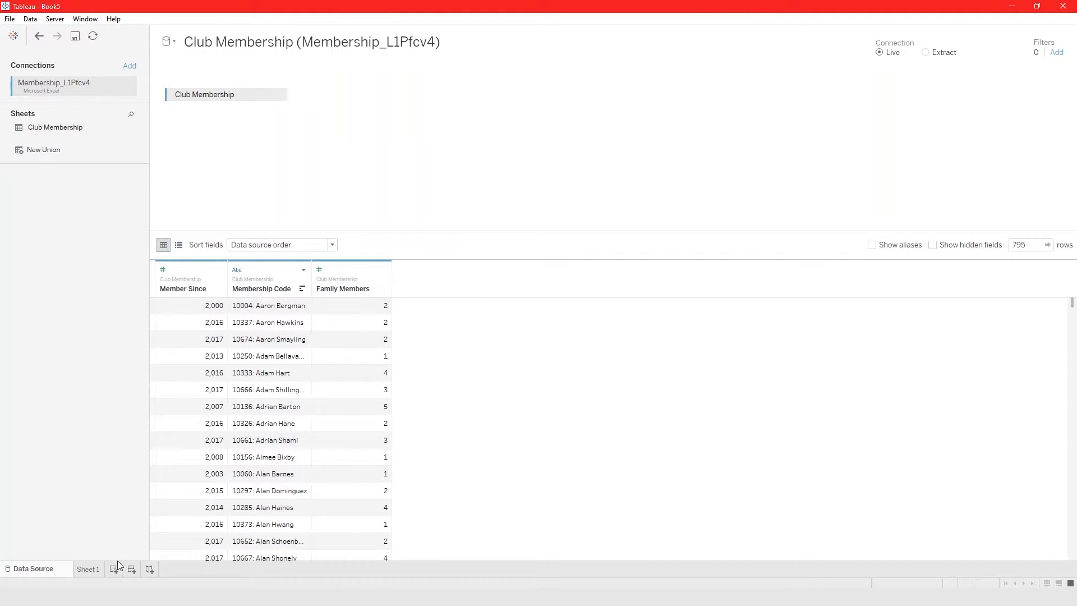
# Open the source page of the sales by members Extract from Sheet 1 and return to the sheet's fields.
pyautogui.click(88, 570)
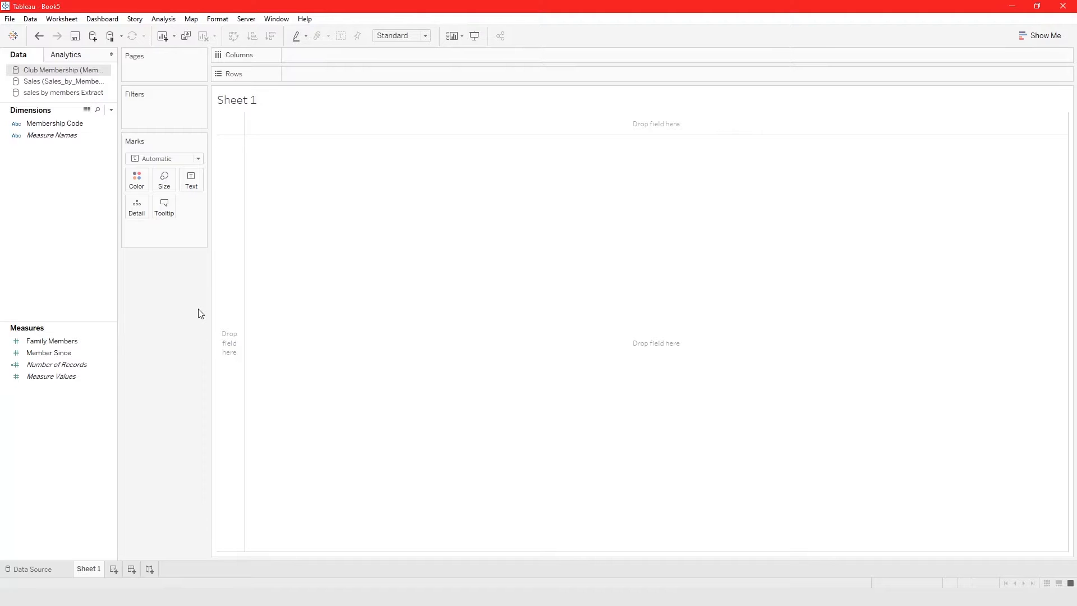
pyautogui.doubleClick(62, 93)
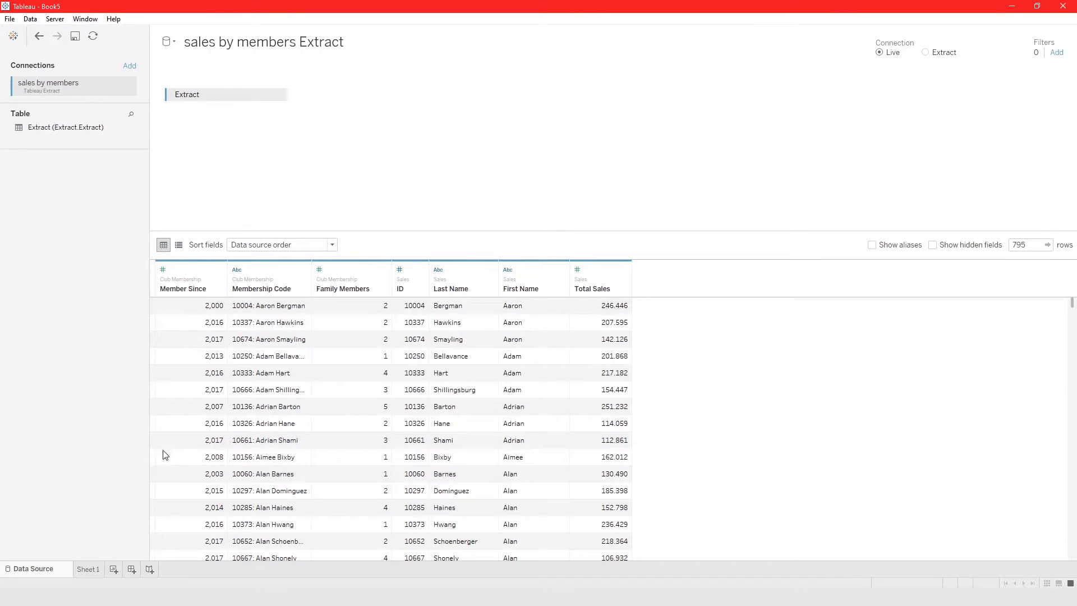
pyautogui.click(90, 569)
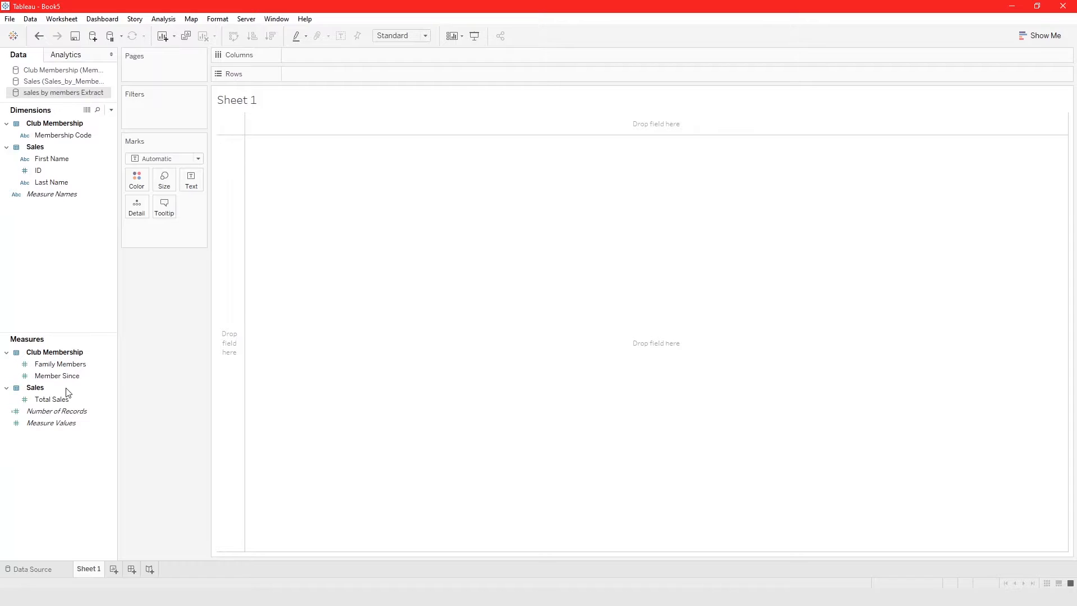
# Add Membership Code from the sales by members Extract to the rows and inspect its link in the Club Membership data source.
pyautogui.moveTo(58, 135); pyautogui.dragTo(282, 180)
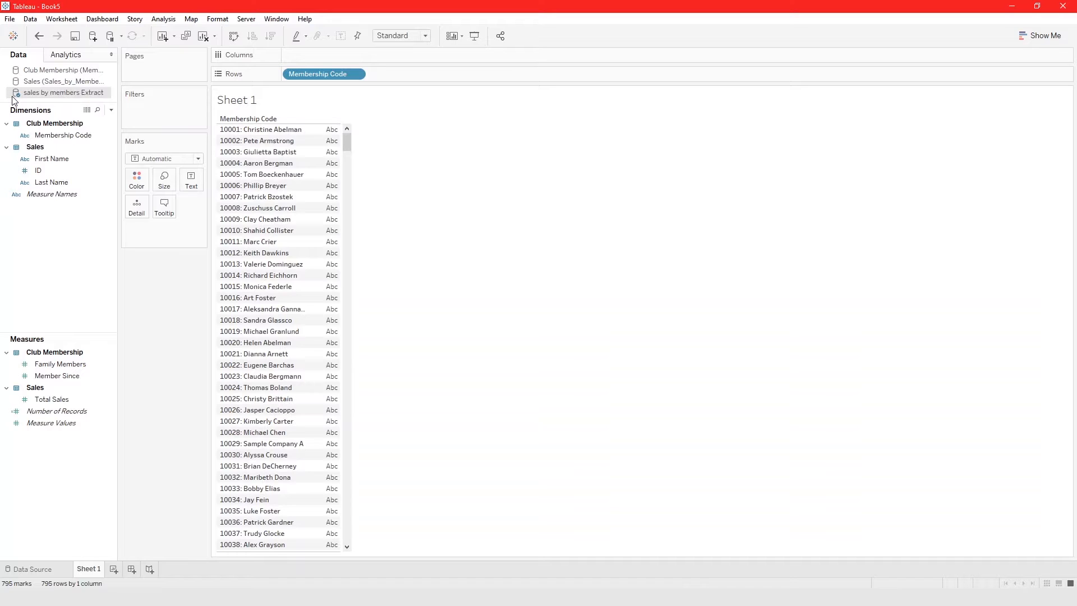
pyautogui.click(47, 70)
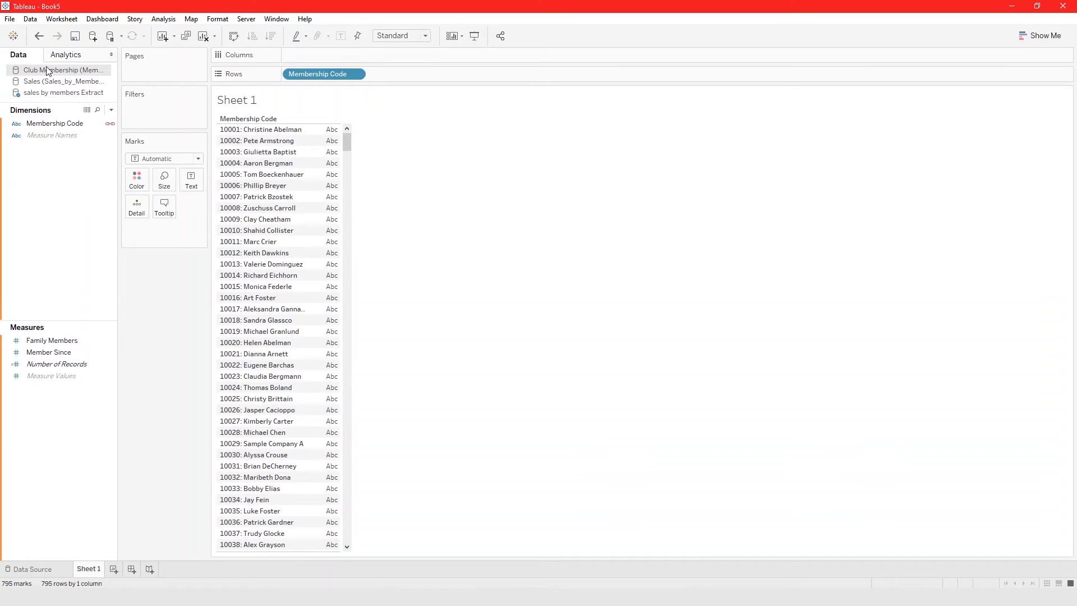
pyautogui.click(106, 124)
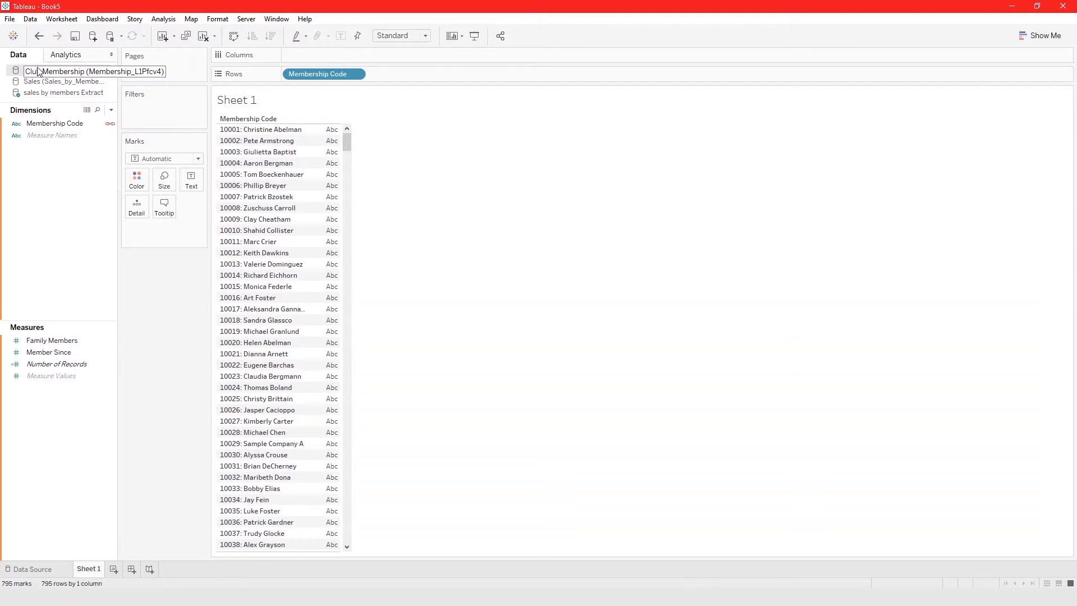
pyautogui.click(30, 95)
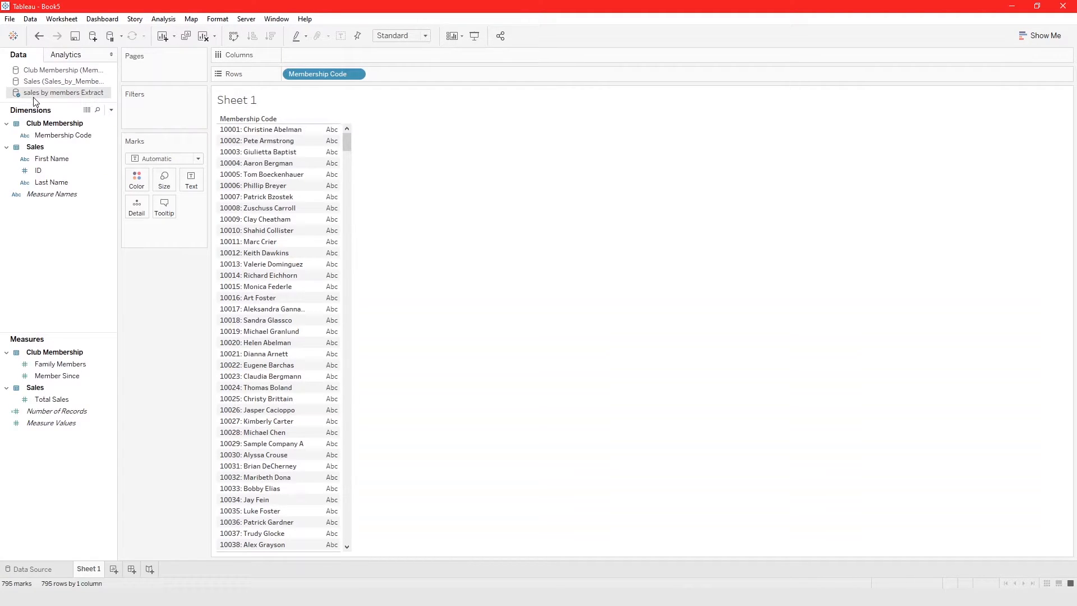
pyautogui.click(50, 71)
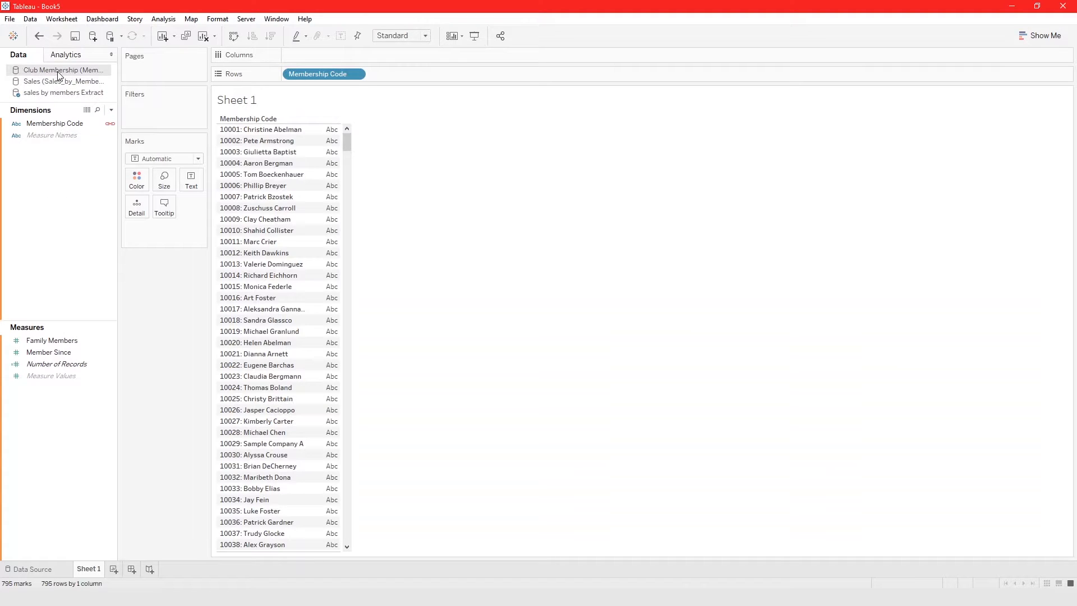
# Add the Family Members and Member Since measures from Club Membership to the Sheet 1 table.
pyautogui.click(52, 340)
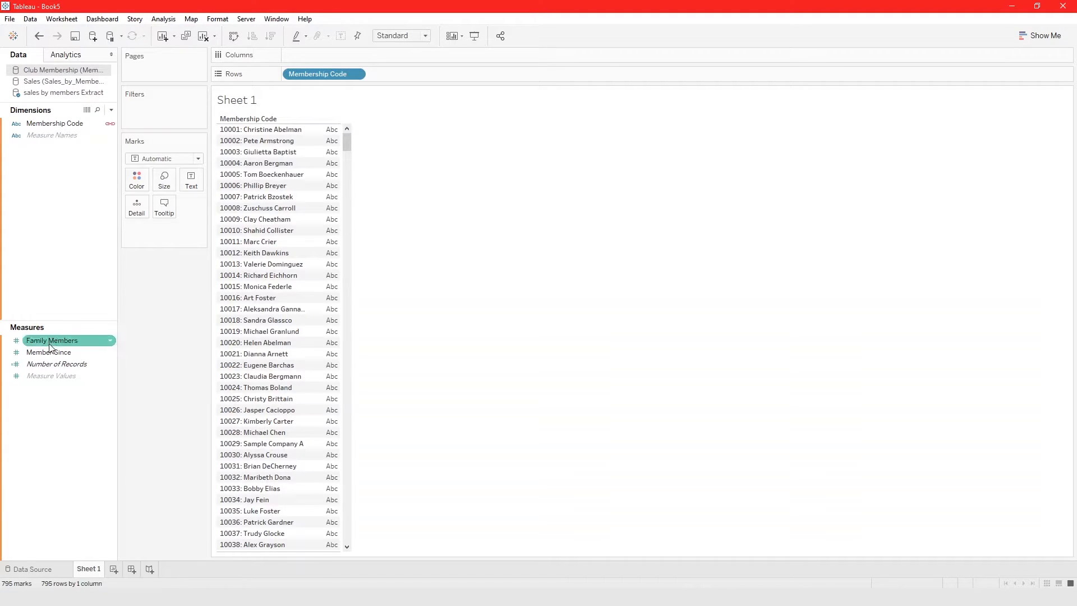
pyautogui.moveTo(50, 347); pyautogui.dragTo(183, 187)
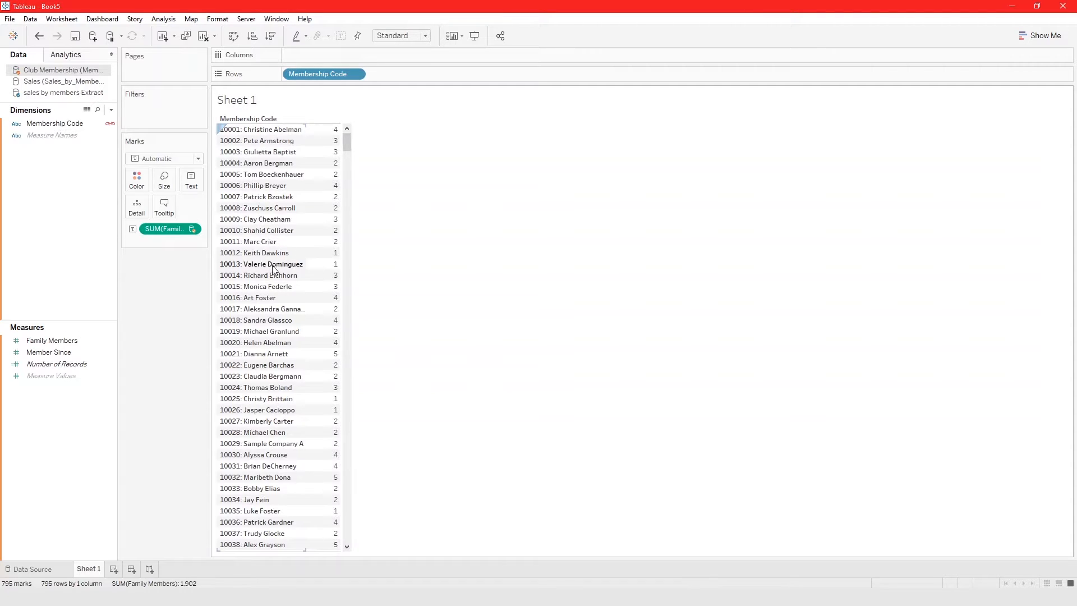
pyautogui.moveTo(68, 352); pyautogui.dragTo(340, 171)
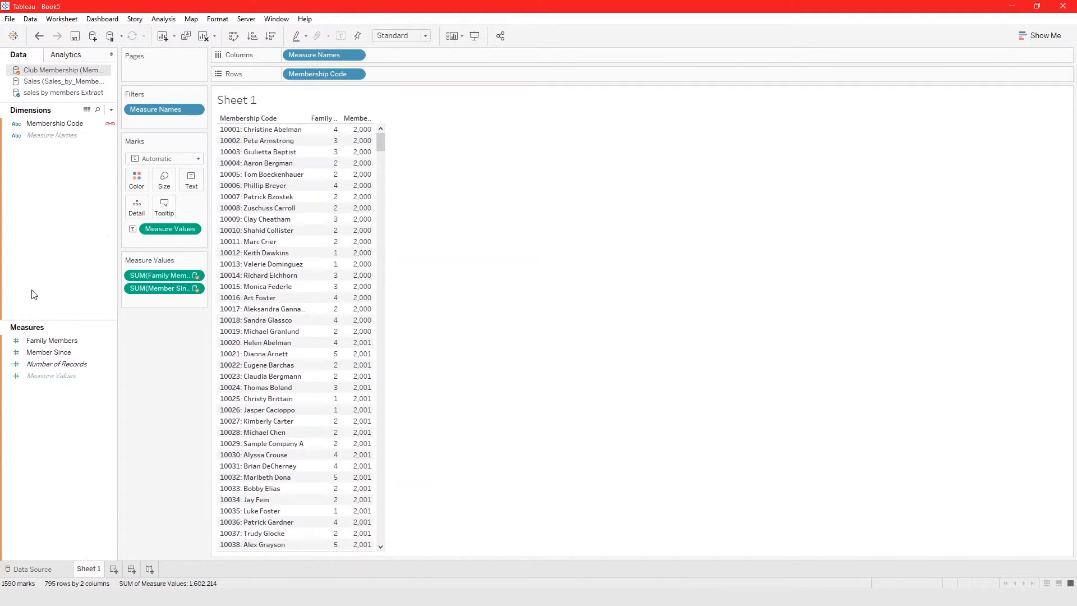
# Widen the measure columns of the table so the full Family Members and Member Since headings fit.
pyautogui.click(368, 118)
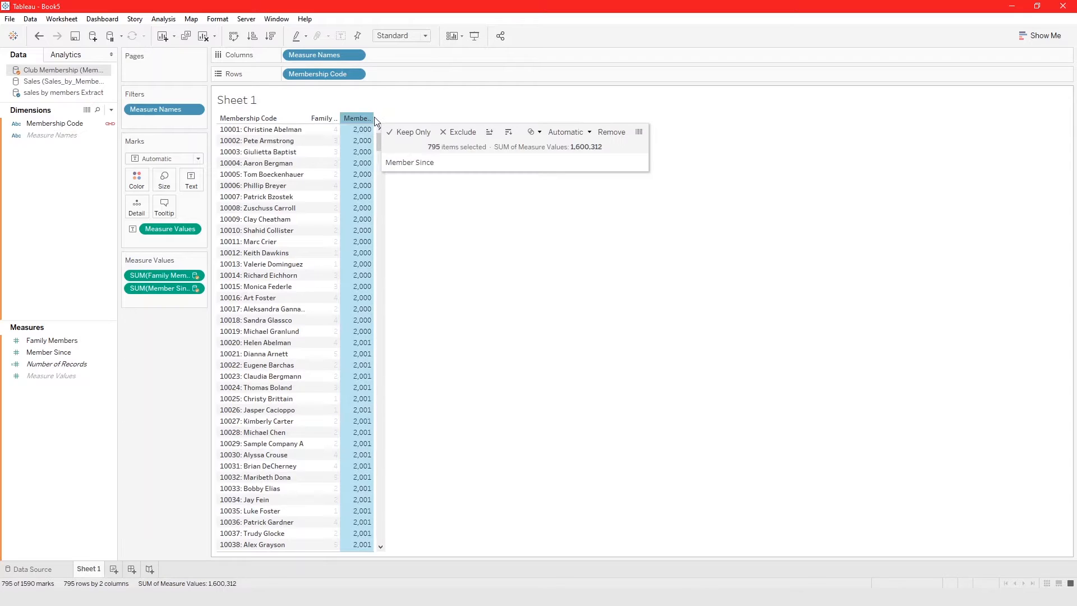
pyautogui.moveTo(415, 117); pyautogui.dragTo(416, 116)
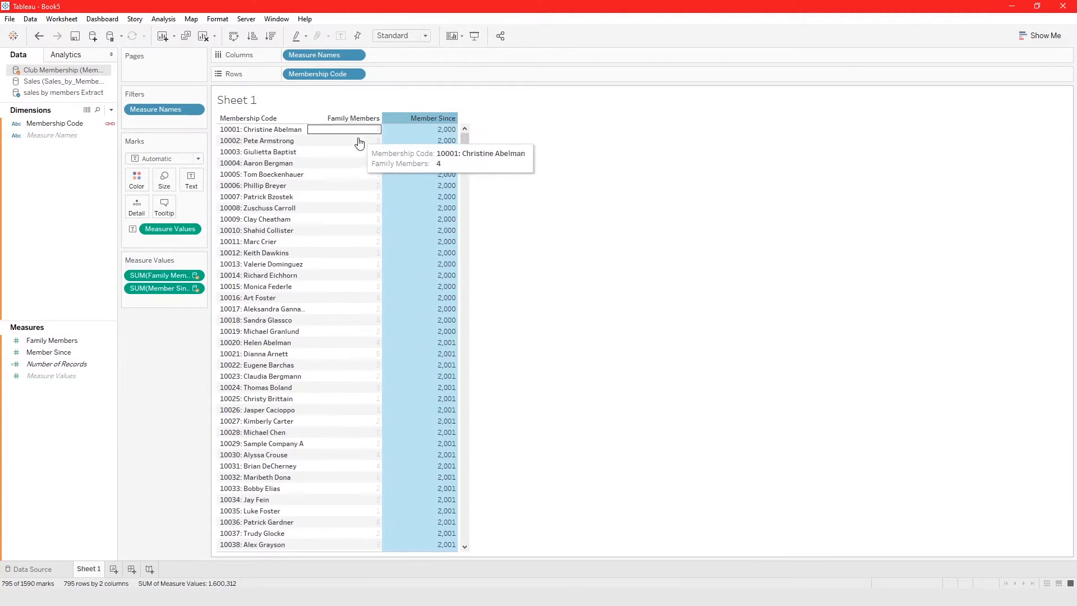
pyautogui.click(527, 162)
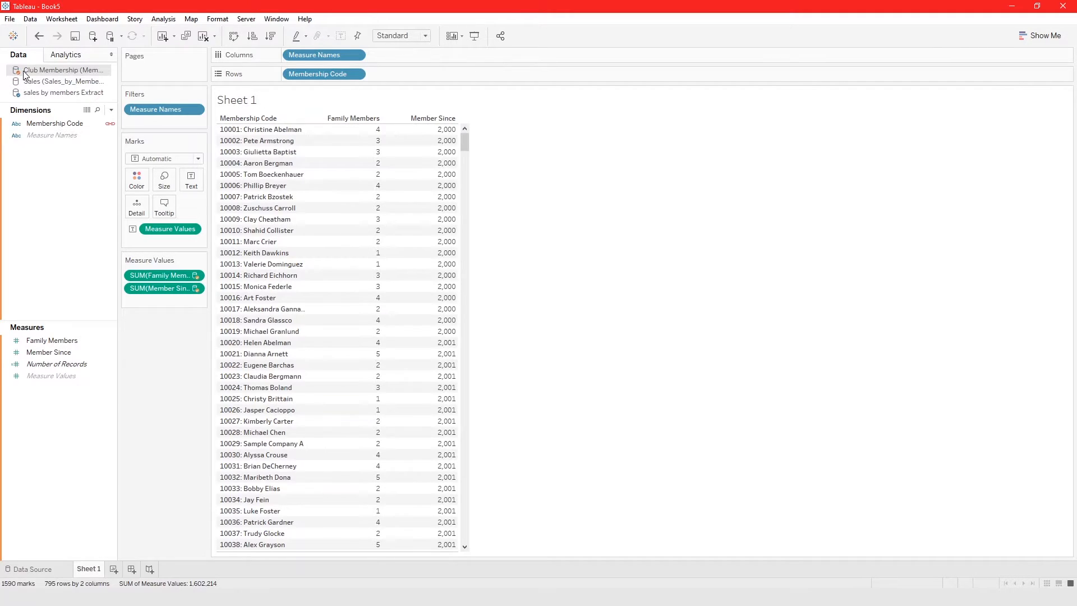
# Compare the linking fields of the Sales data source with those of the extract and Club Membership.
pyautogui.click(56, 81)
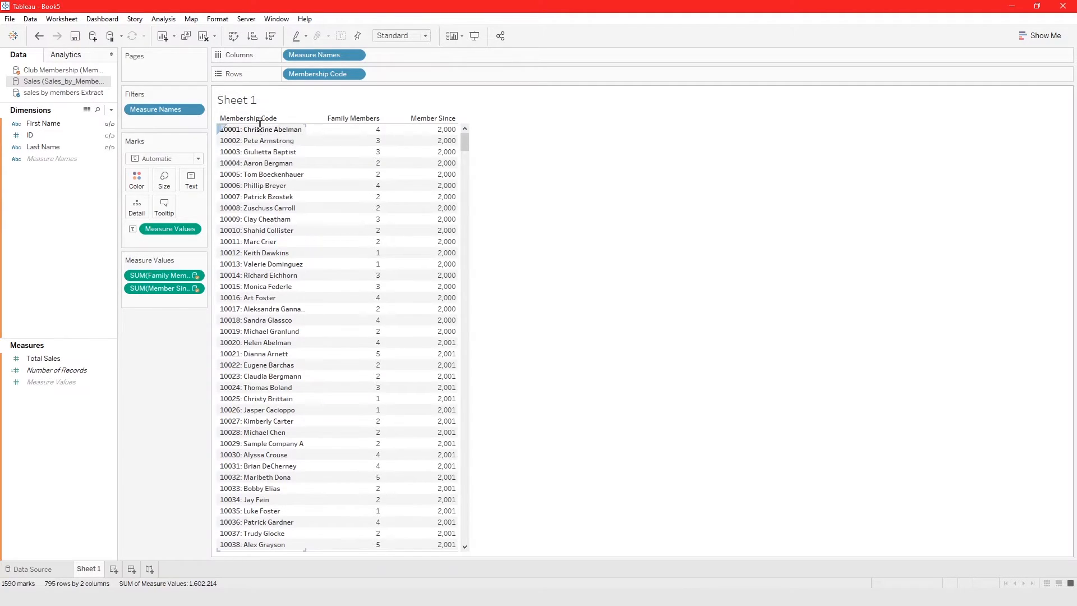
pyautogui.click(78, 94)
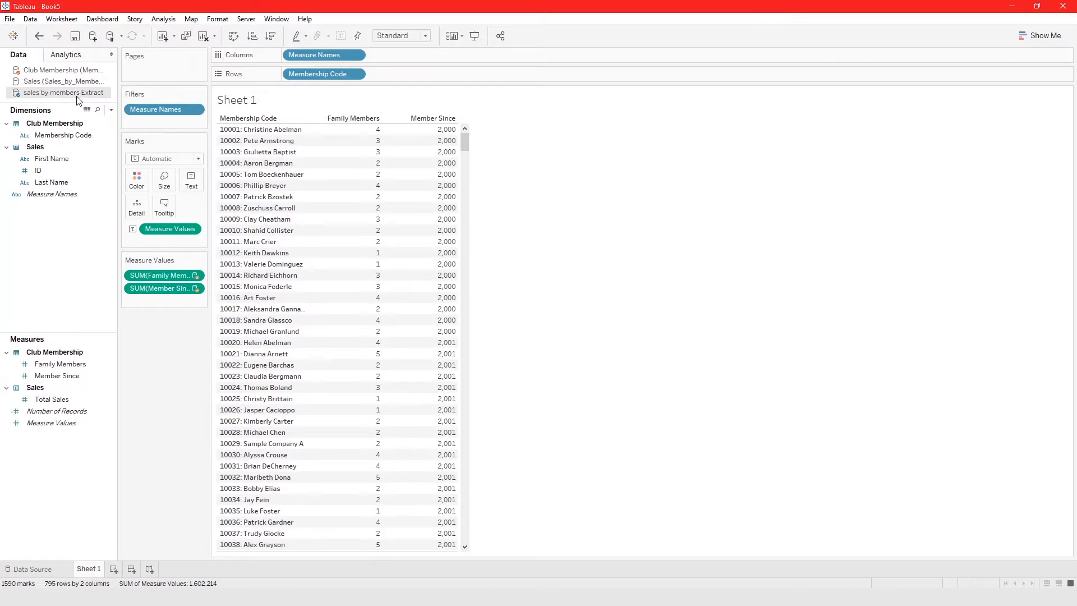
pyautogui.click(63, 71)
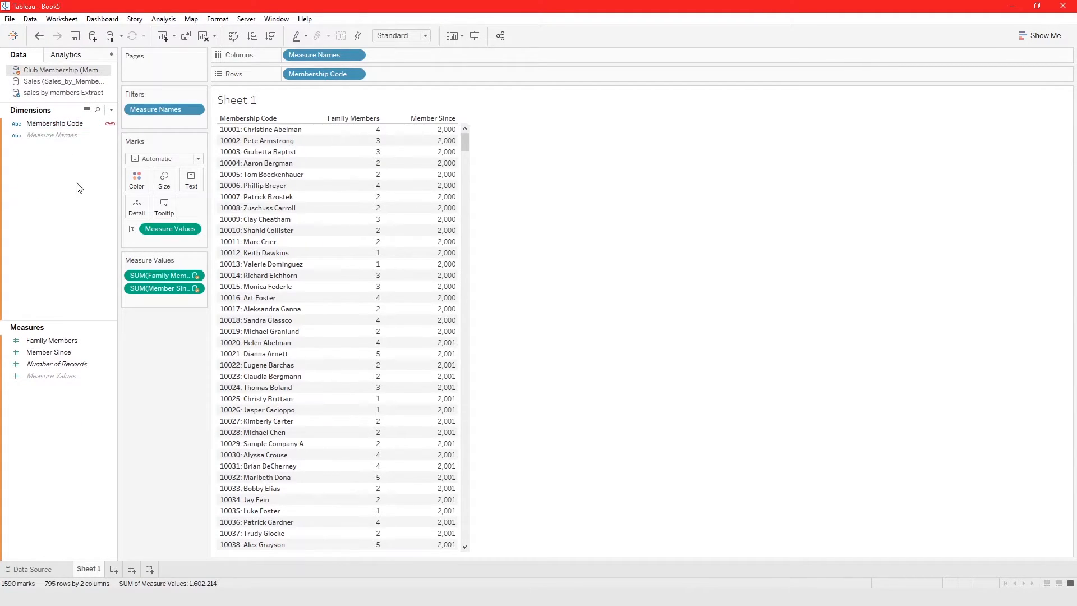
# Duplicate Sheet 1 and rename the copy as Sheet 2.
pyautogui.click(184, 36)
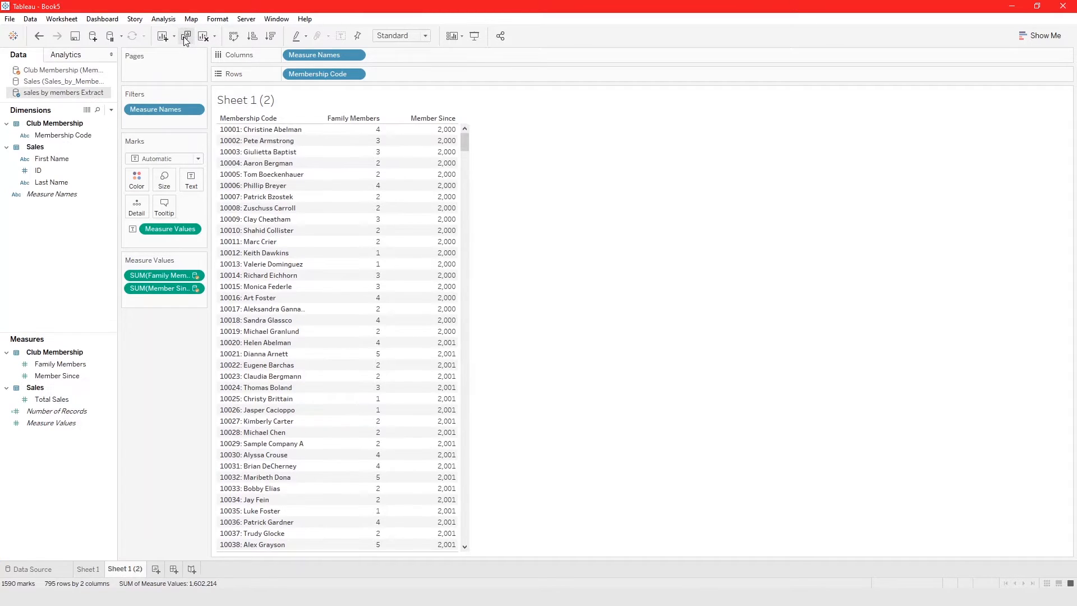
pyautogui.doubleClick(121, 568)
pyautogui.write('Sheet 2')
pyautogui.press('Return')
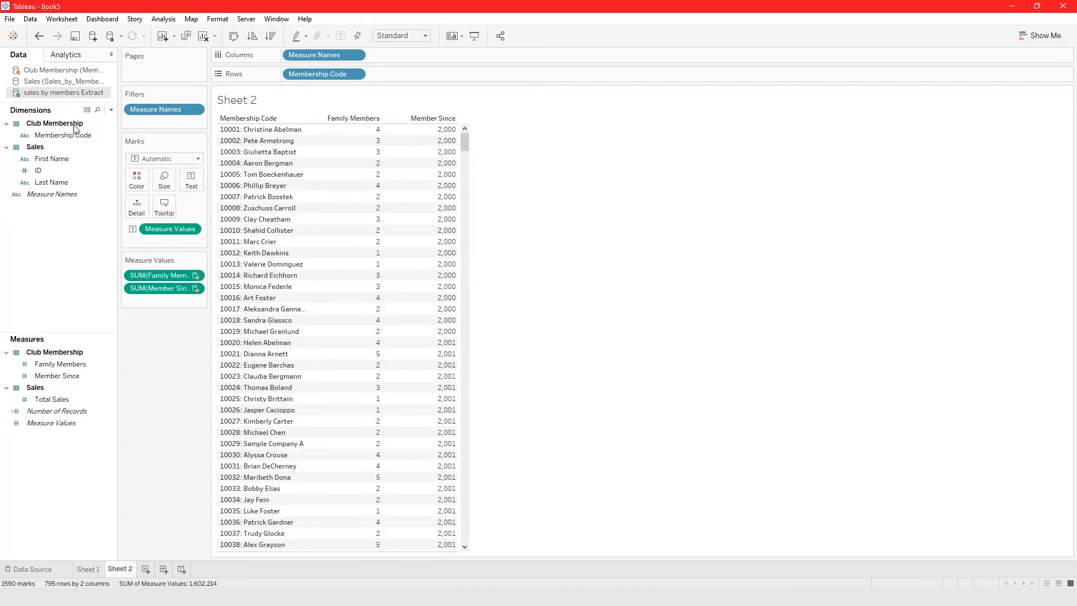
# Compare the Sales fields with the extract's in Sheet 2 and link the two data sources on First Name.
pyautogui.click(61, 82)
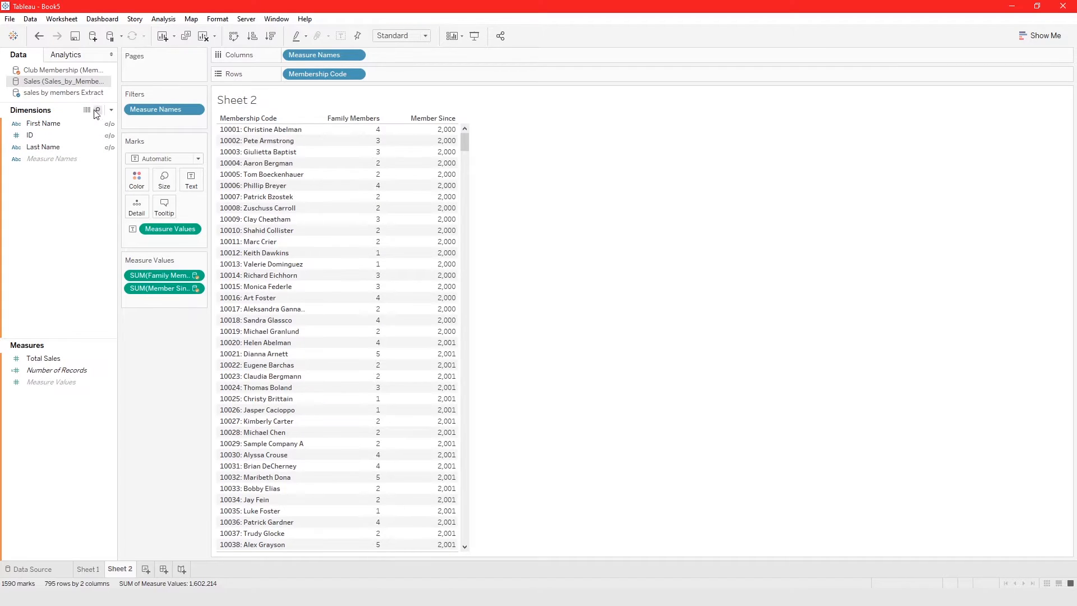
pyautogui.click(45, 93)
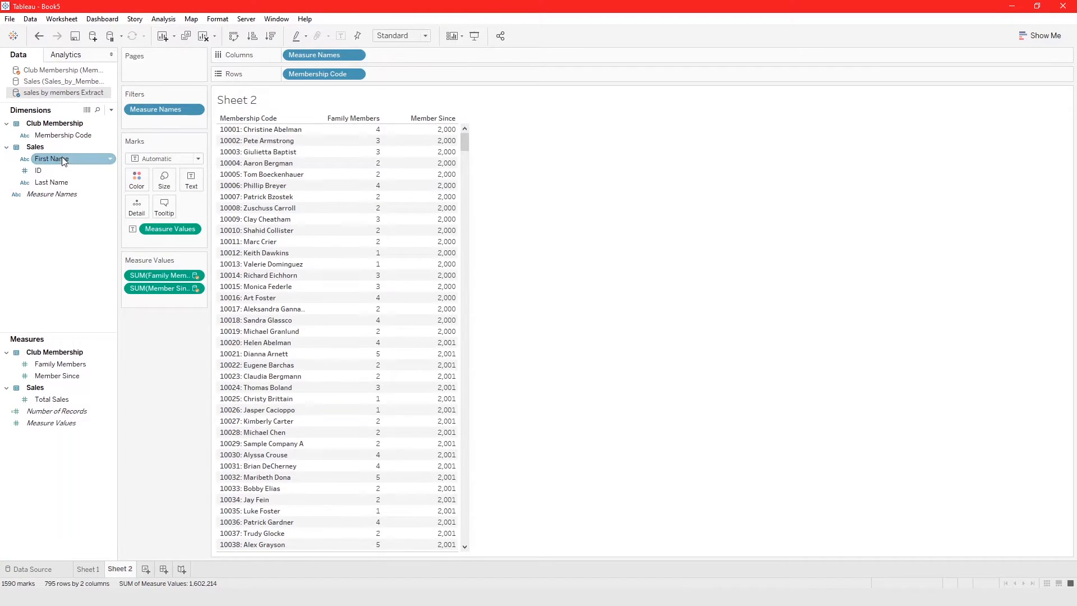
pyautogui.click(44, 84)
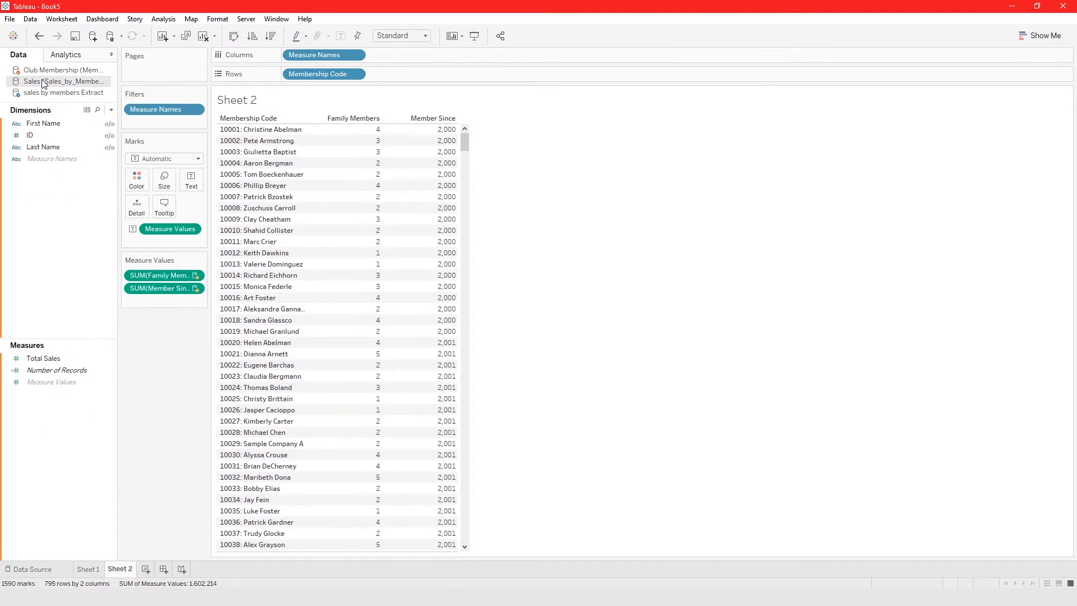
pyautogui.click(110, 124)
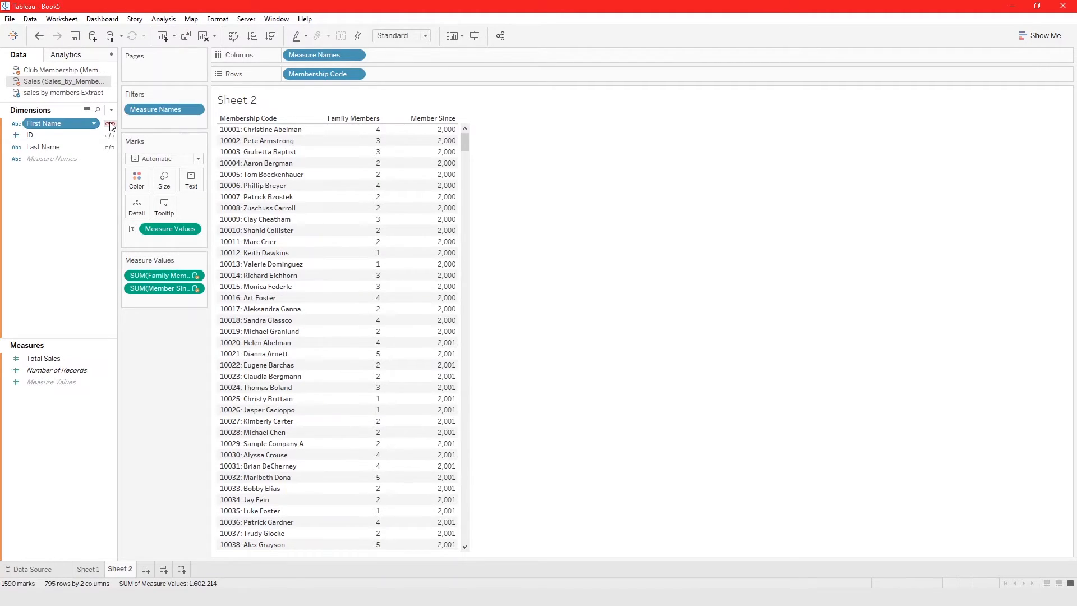
pyautogui.click(53, 95)
# Add Total Sales from the Sales data source as a measure column in Sheet 2 and show the extract's fields.
pyautogui.moveTo(84, 358); pyautogui.dragTo(442, 256)
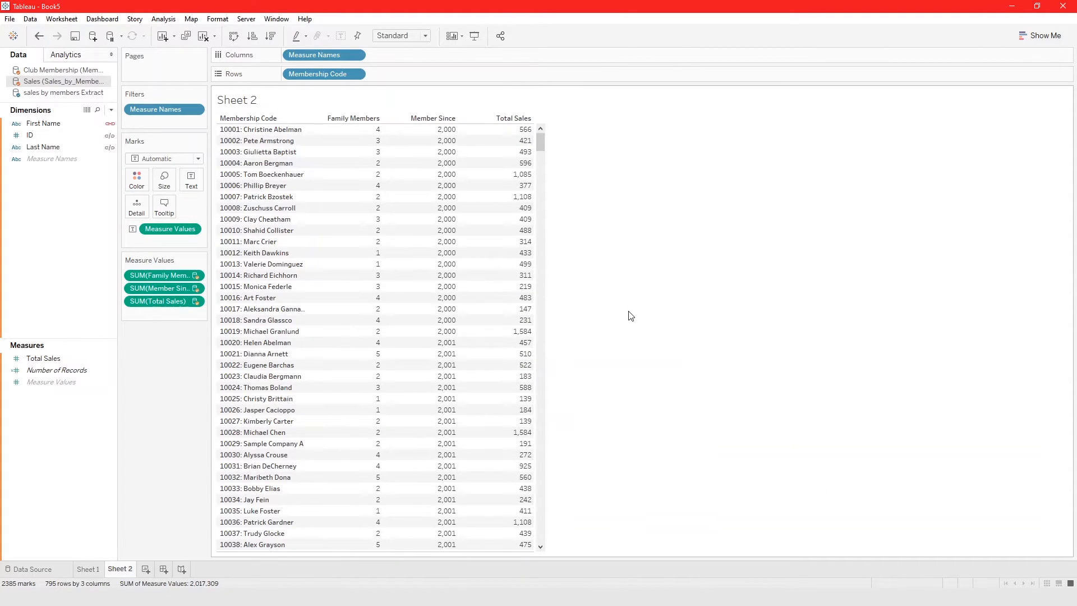
pyautogui.click(23, 94)
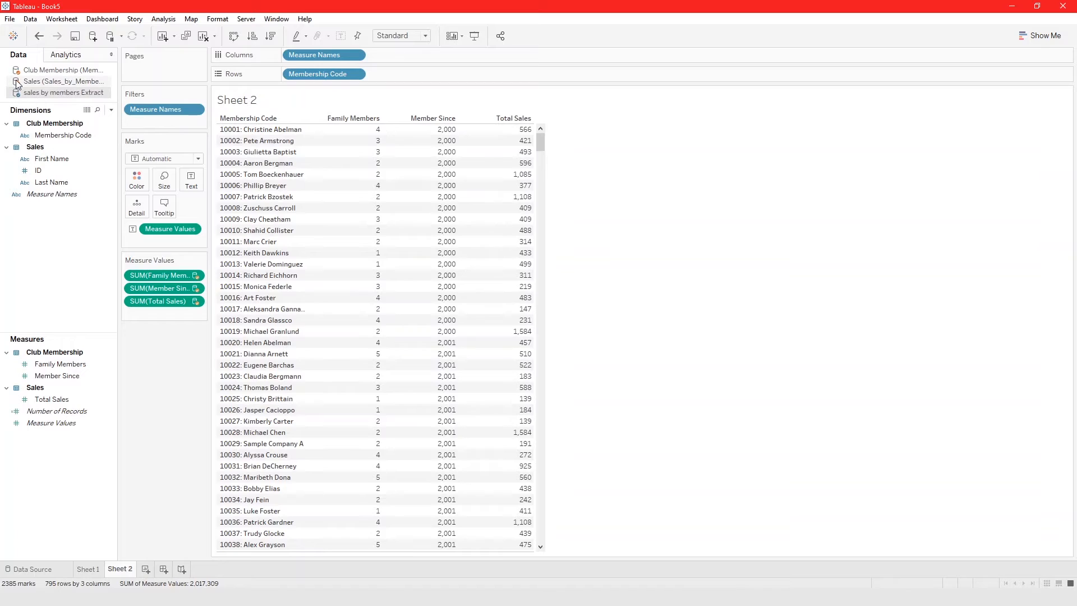
pyautogui.moveTo(414, 212)
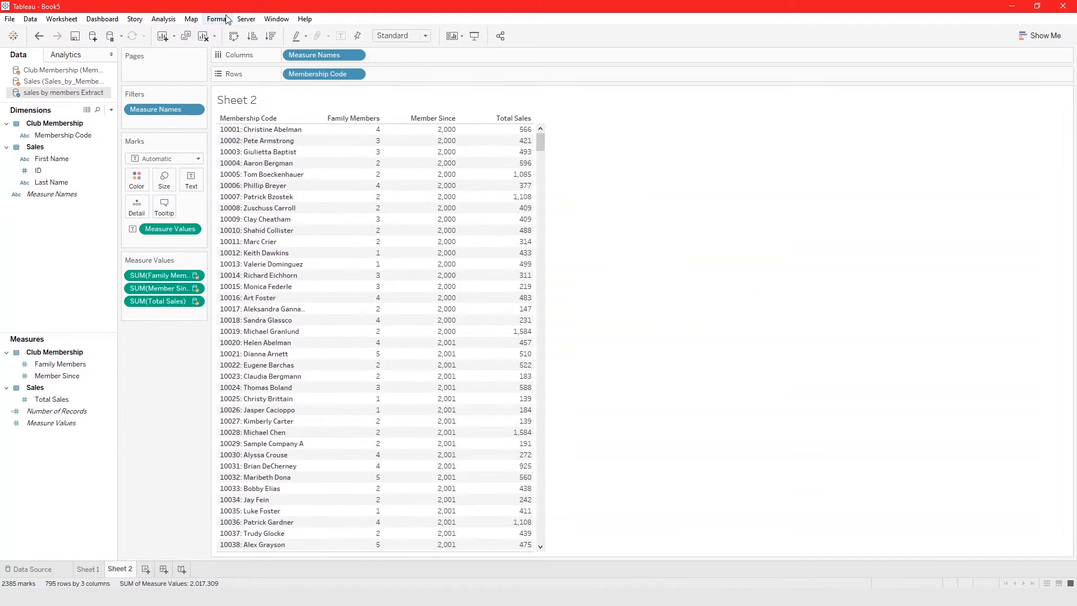
# Duplicate Sheet 2, rename the copy as Sheet 3 and clear its contents.
pyautogui.click(187, 37)
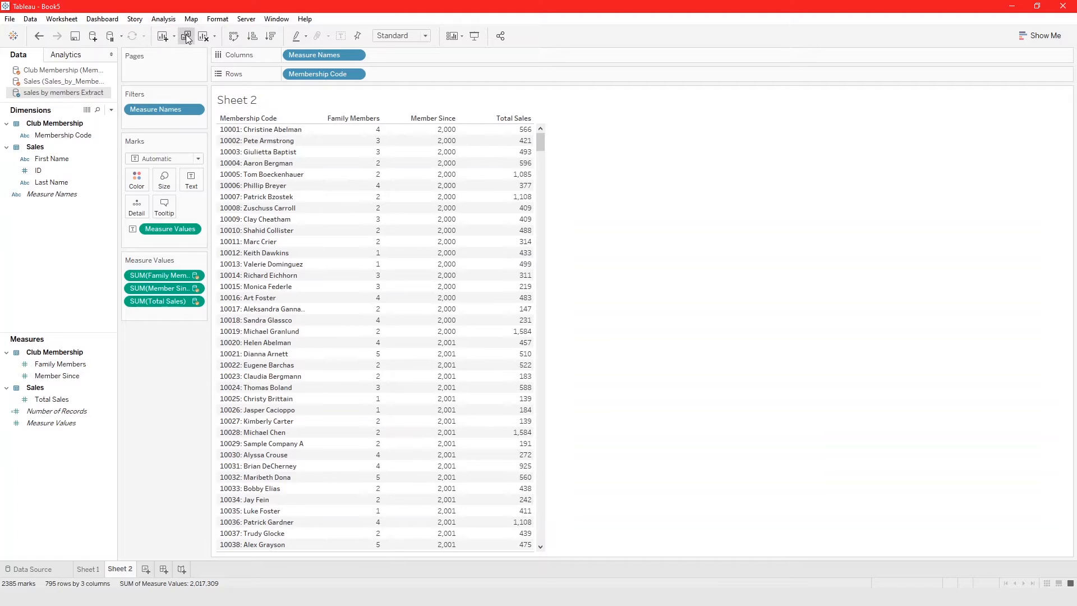
pyautogui.doubleClick(161, 568)
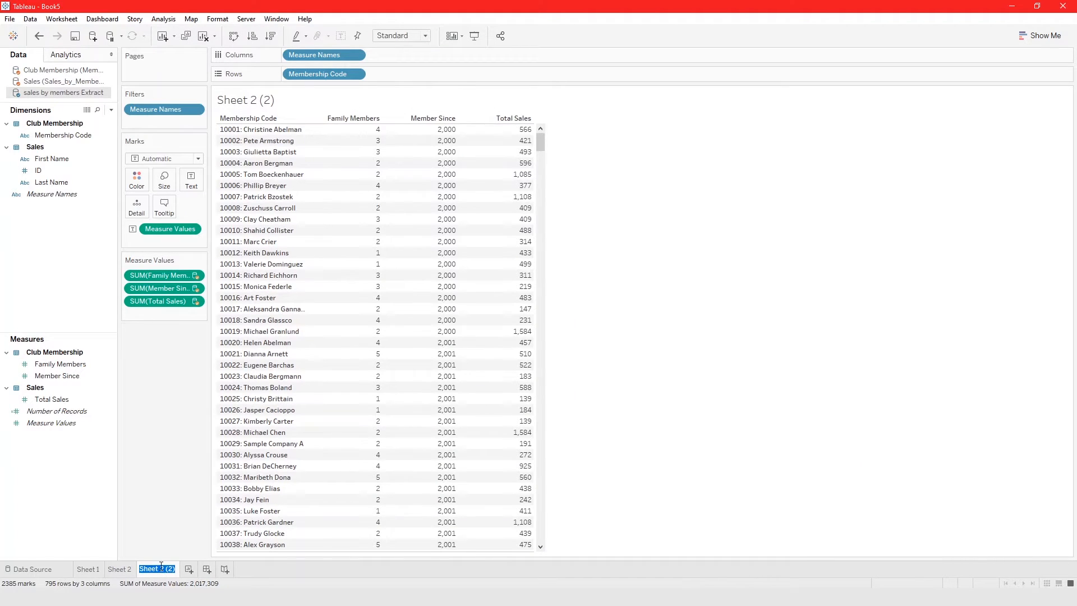
pyautogui.write('Sheet')
pyautogui.press('Return')
pyautogui.click(207, 38)
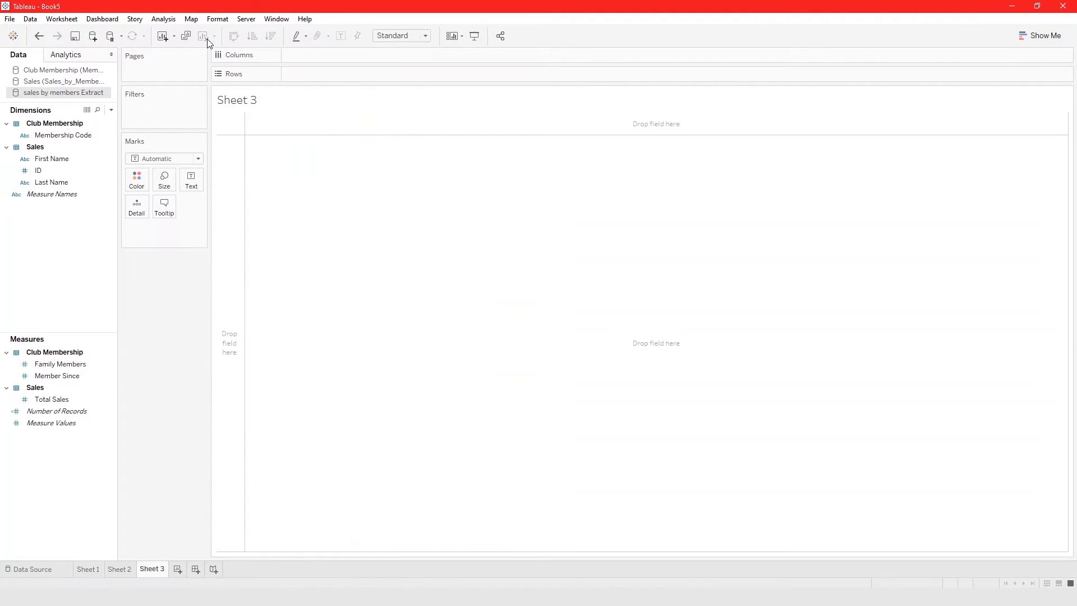
# List First Name and Last Name from the Sales data source as rows in Sheet 3.
pyautogui.click(52, 81)
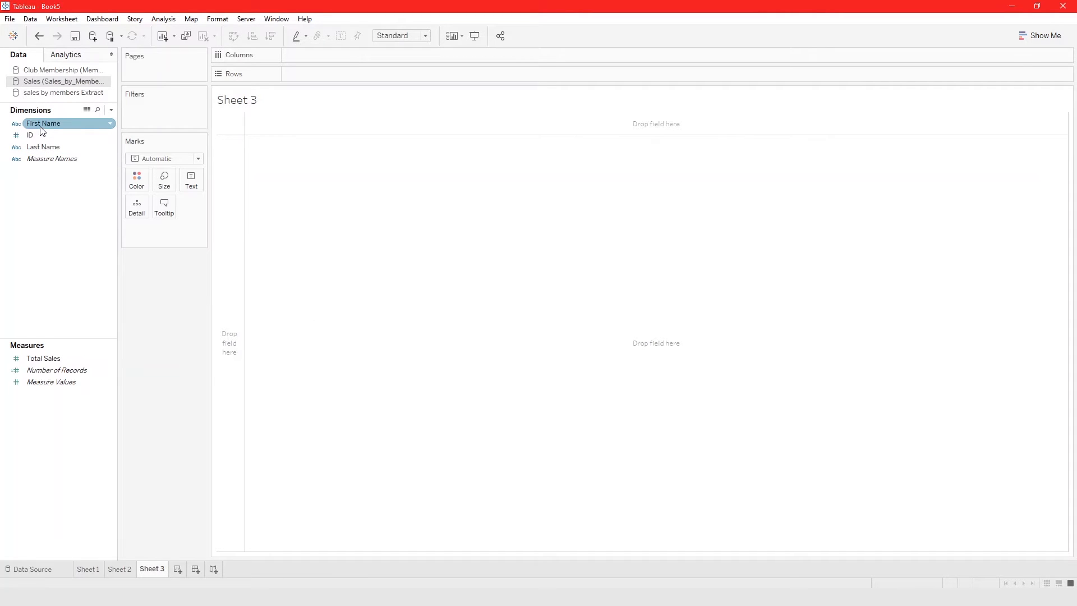
pyautogui.moveTo(42, 131); pyautogui.dragTo(304, 194)
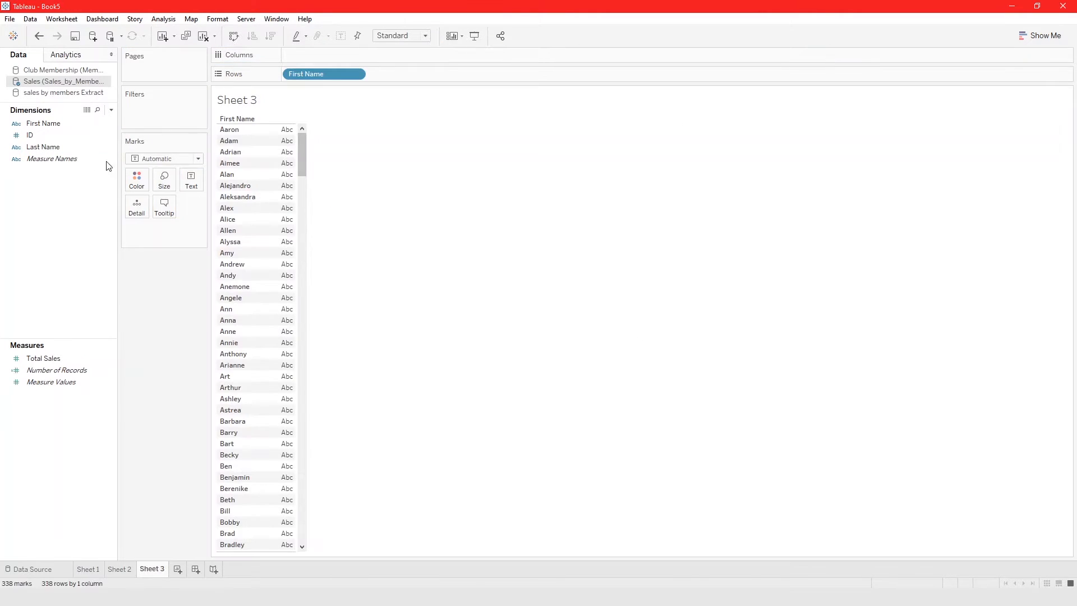
pyautogui.moveTo(55, 147); pyautogui.dragTo(289, 173)
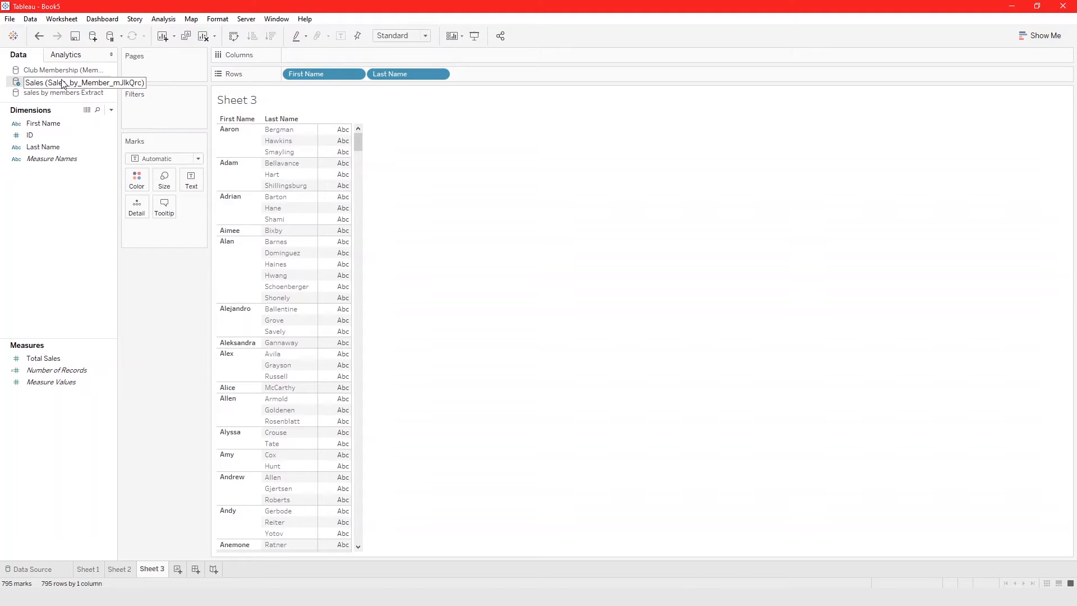
# Compare the Club Membership and extract linking fields and add the extract's Total Sales as the table's values.
pyautogui.click(48, 71)
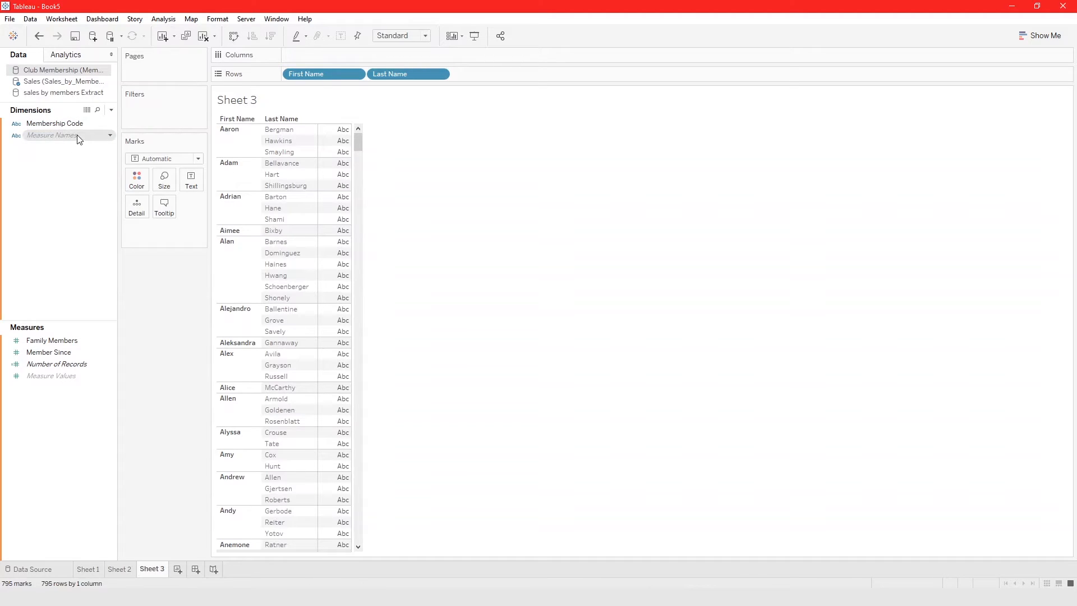
pyautogui.click(47, 93)
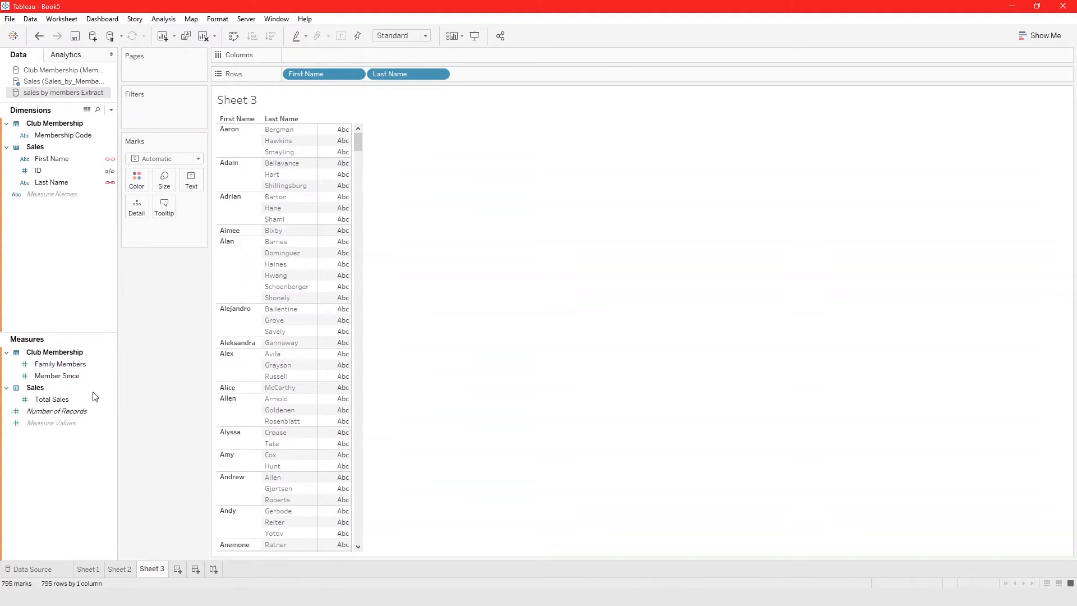
pyautogui.moveTo(42, 404); pyautogui.dragTo(340, 253)
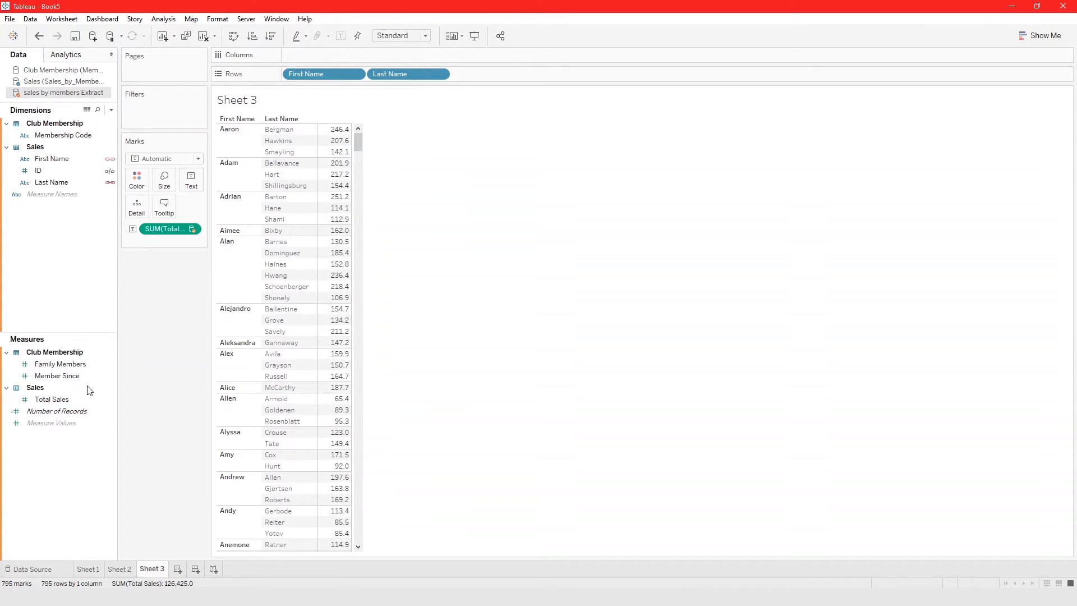
# Try to add Membership Code from the Club Membership data source to the rows, and remove it again.
pyautogui.click(48, 83)
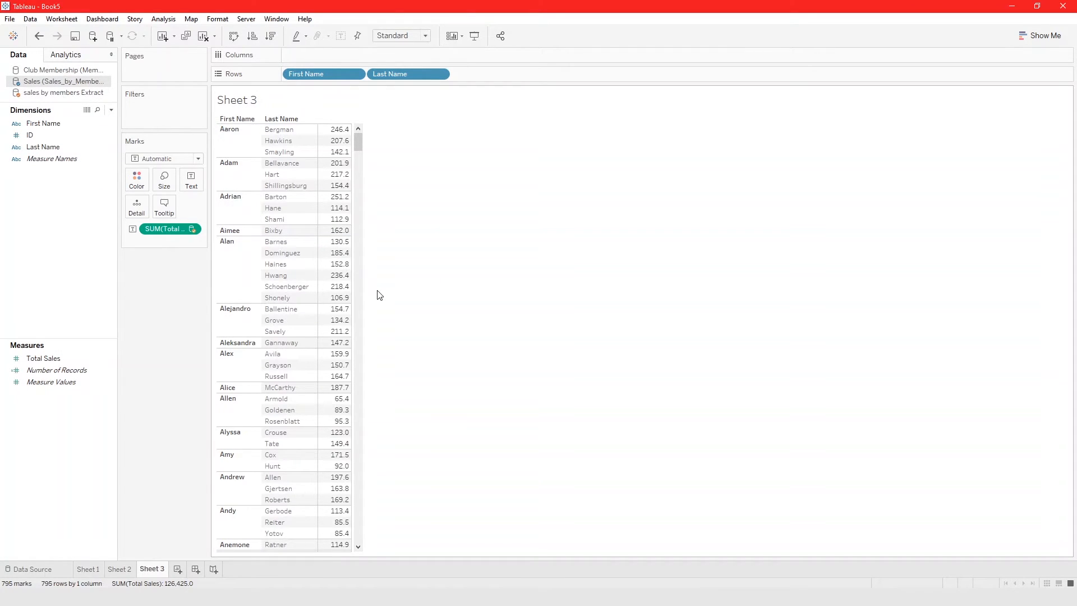
pyautogui.click(45, 70)
pyautogui.click(40, 124)
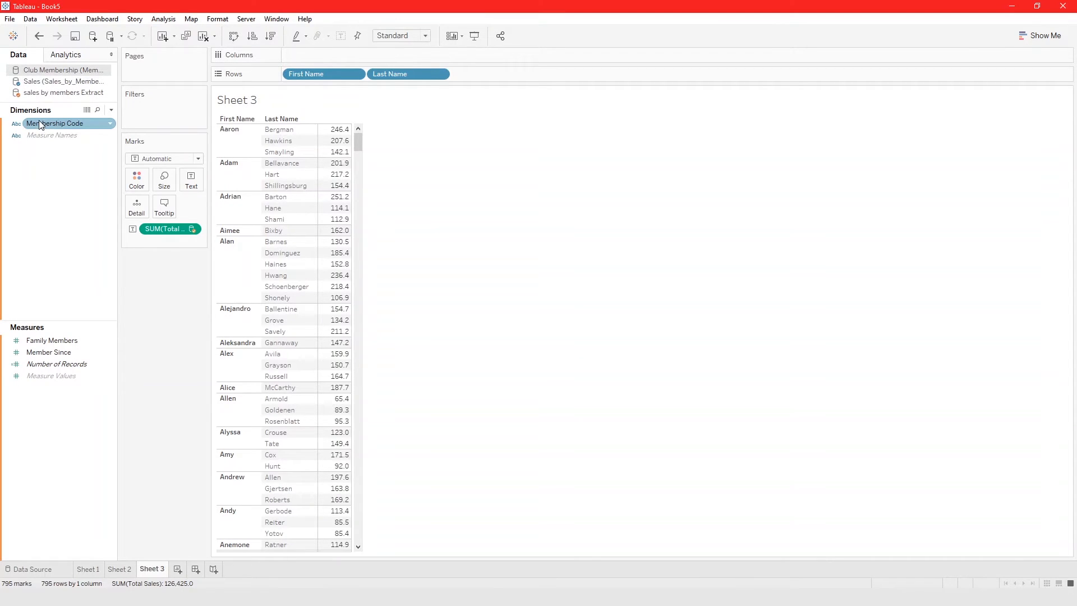
pyautogui.moveTo(39, 120); pyautogui.dragTo(220, 171)
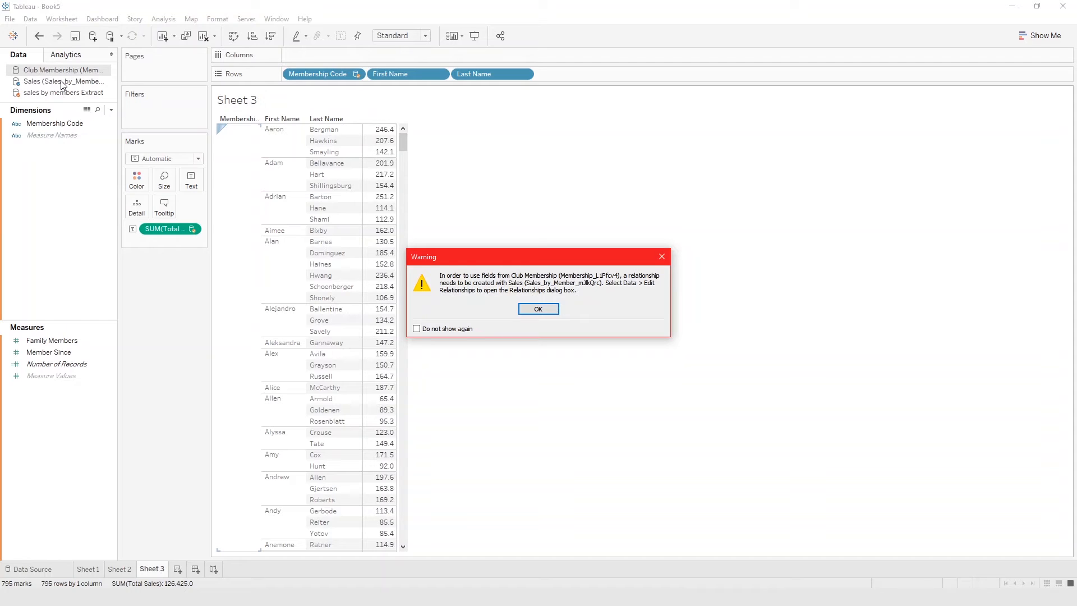
pyautogui.click(538, 309)
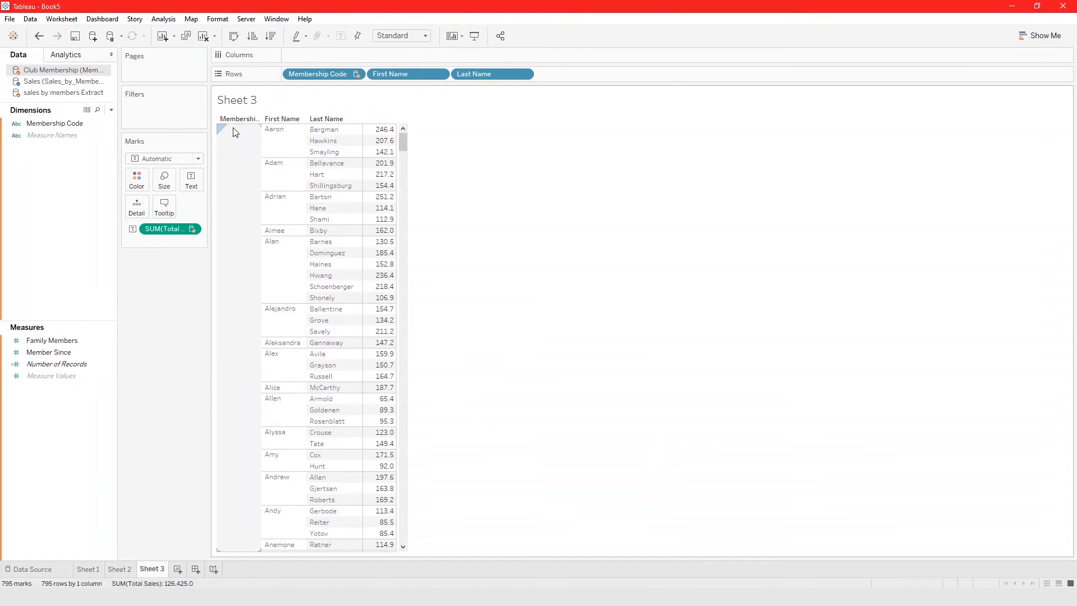
pyautogui.moveTo(332, 75); pyautogui.dragTo(55, 200)
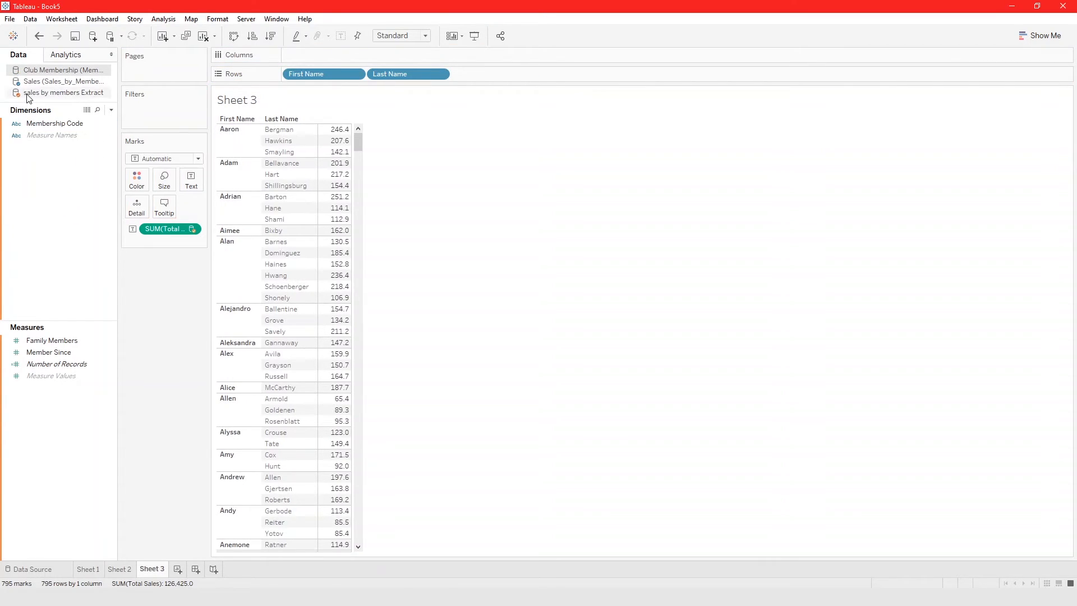
# Try to add Member Since from the Club Membership data source as a measure beside Total Sales.
pyautogui.click(47, 125)
pyautogui.click(48, 82)
pyautogui.click(62, 71)
pyautogui.moveTo(62, 355); pyautogui.dragTo(351, 304)
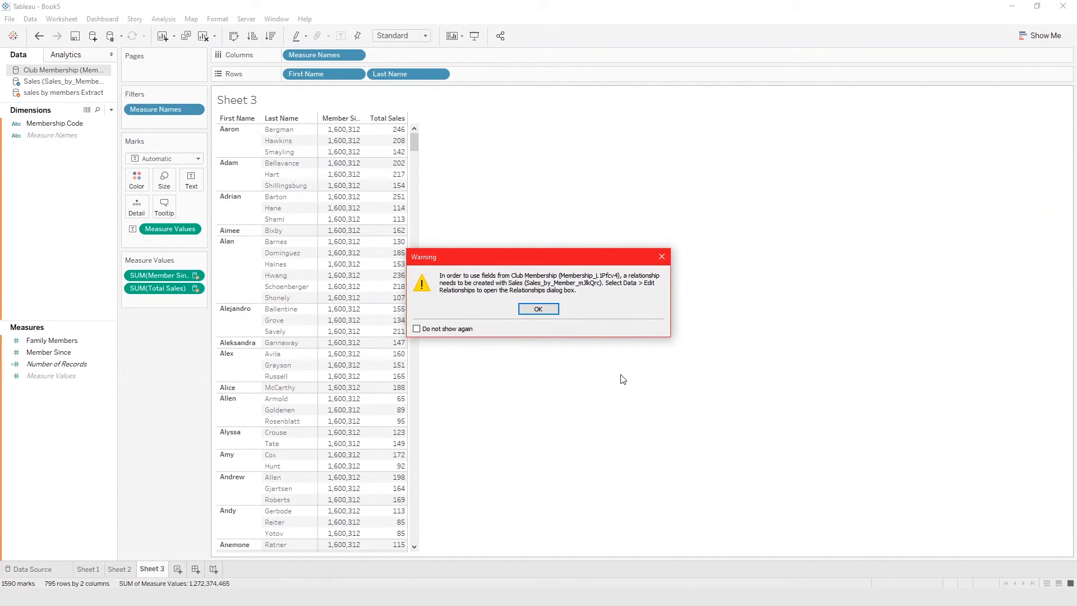
pyautogui.click(548, 310)
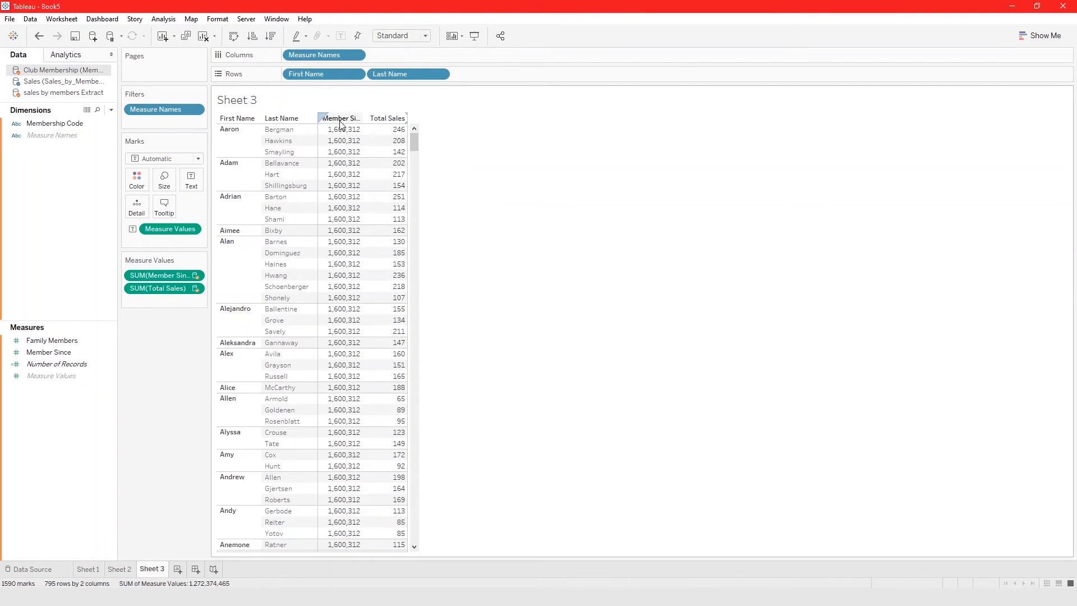
# Exclude the Member Since column from the Sheet 3 table.
pyautogui.moveTo(49, 352); pyautogui.dragTo(282, 311)
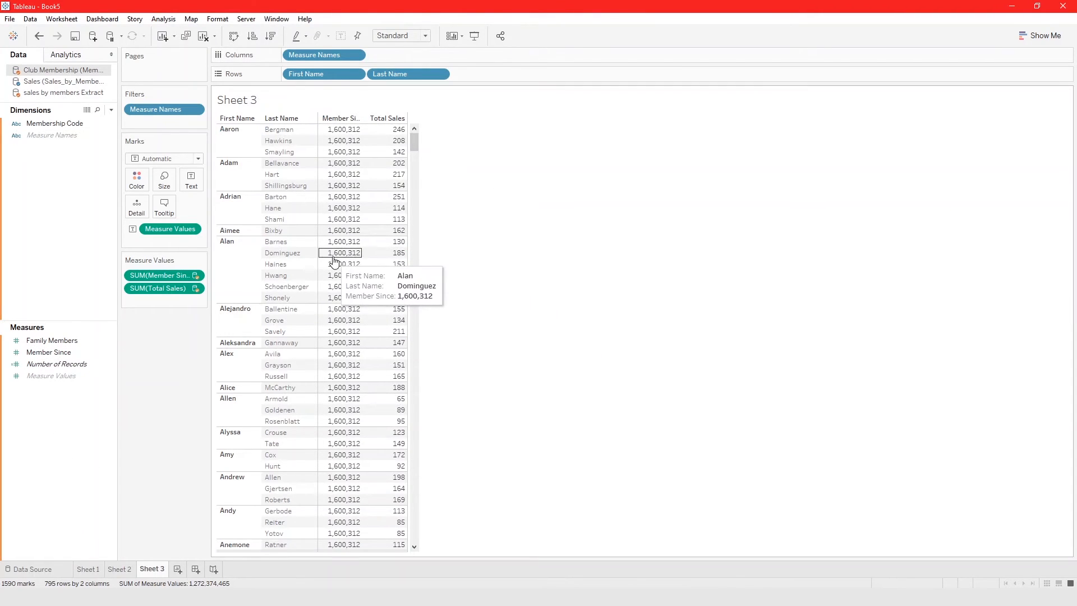
pyautogui.click(340, 120)
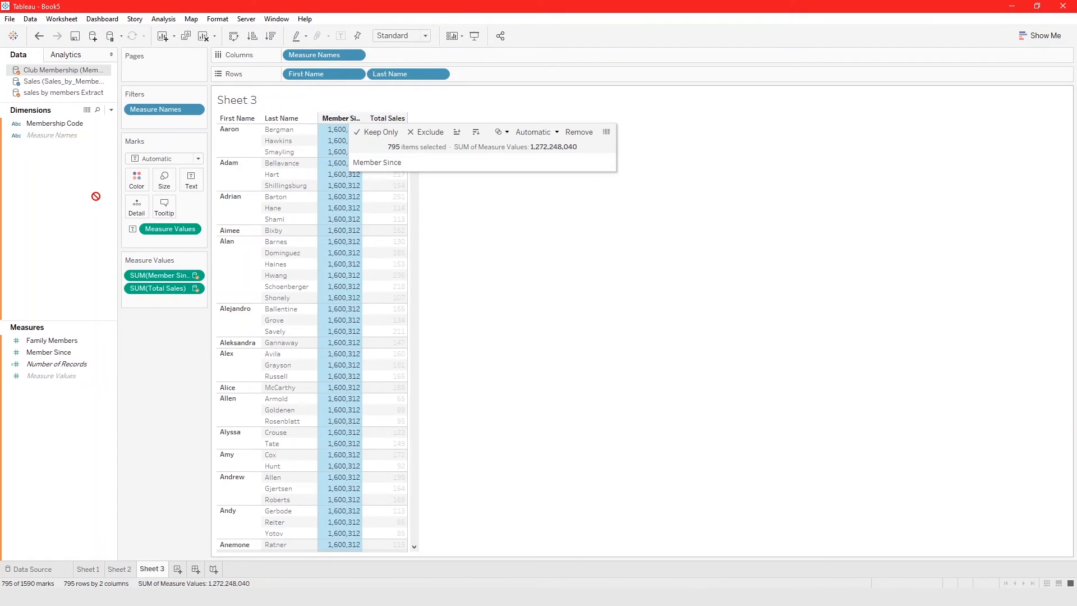
pyautogui.press('Escape')
pyautogui.rightClick(338, 116)
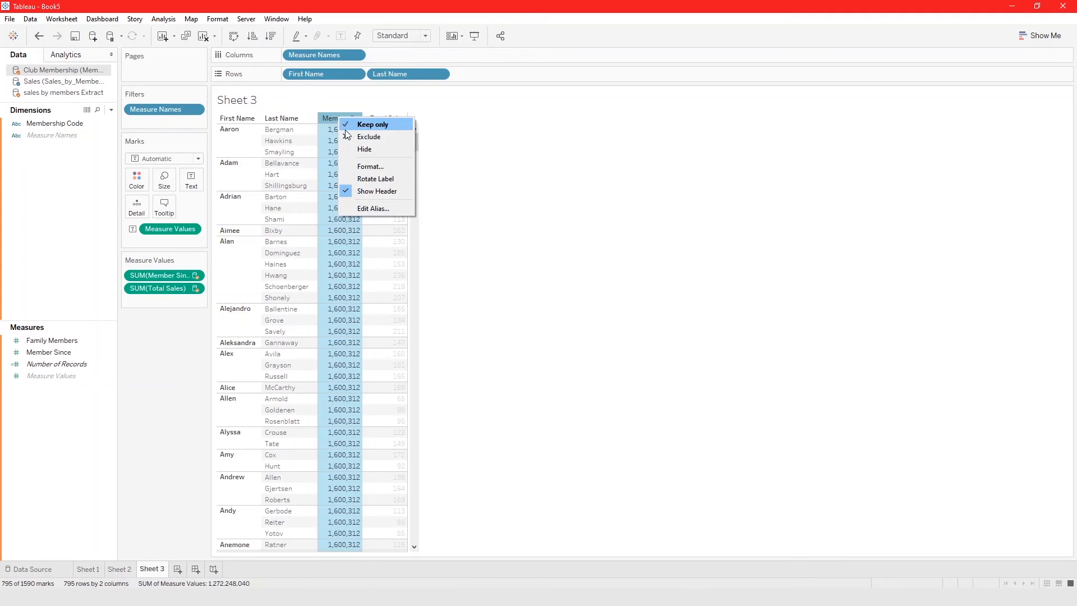
pyautogui.click(347, 136)
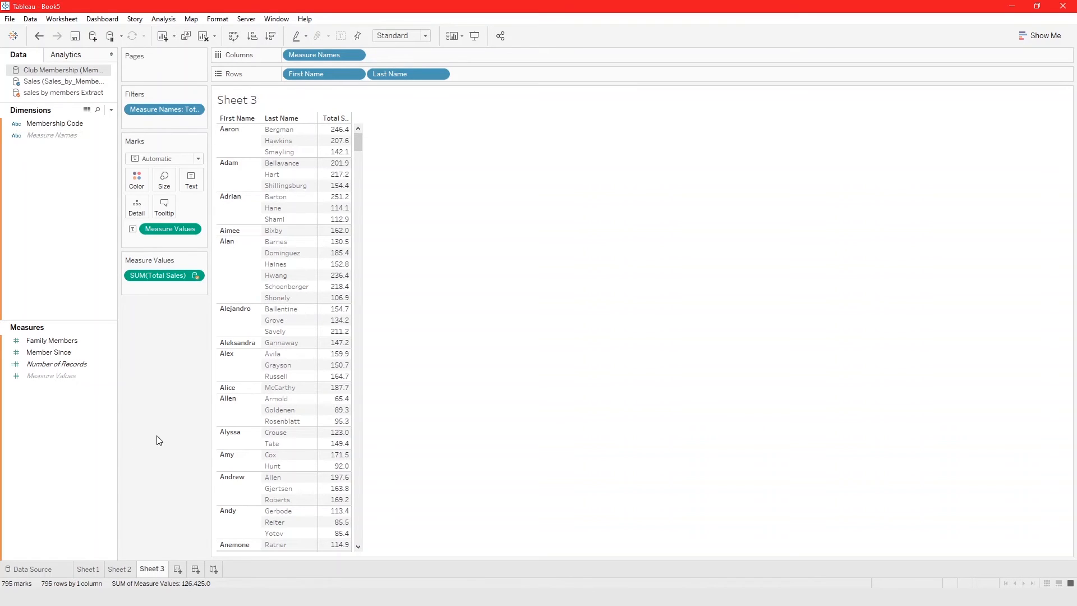
# Review the primary and secondary data sources and their linking fields in Sheet 1 and Sheet 2.
pyautogui.click(89, 570)
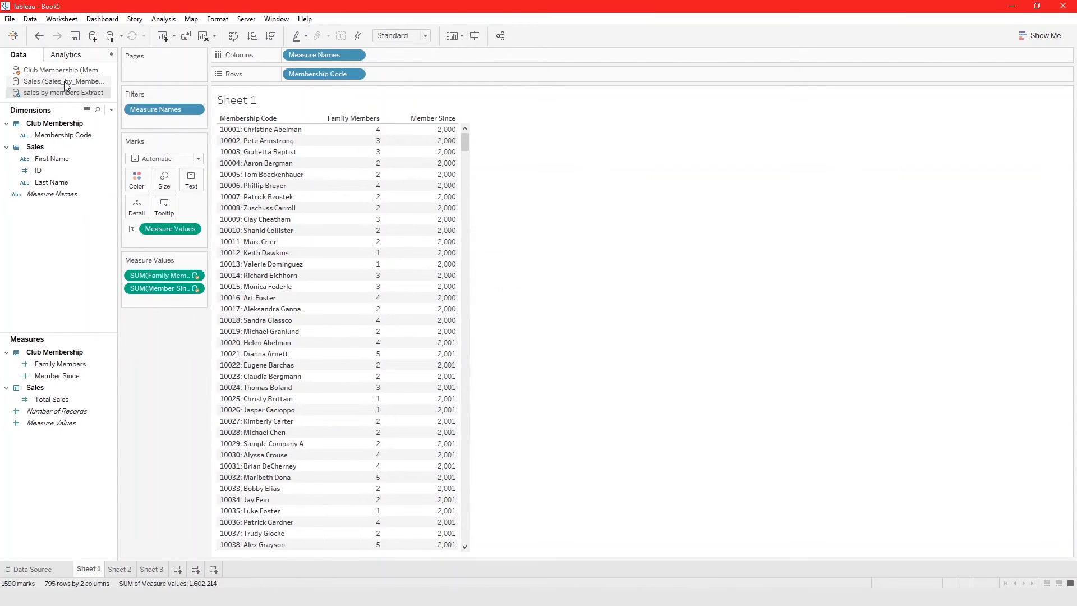
pyautogui.click(82, 72)
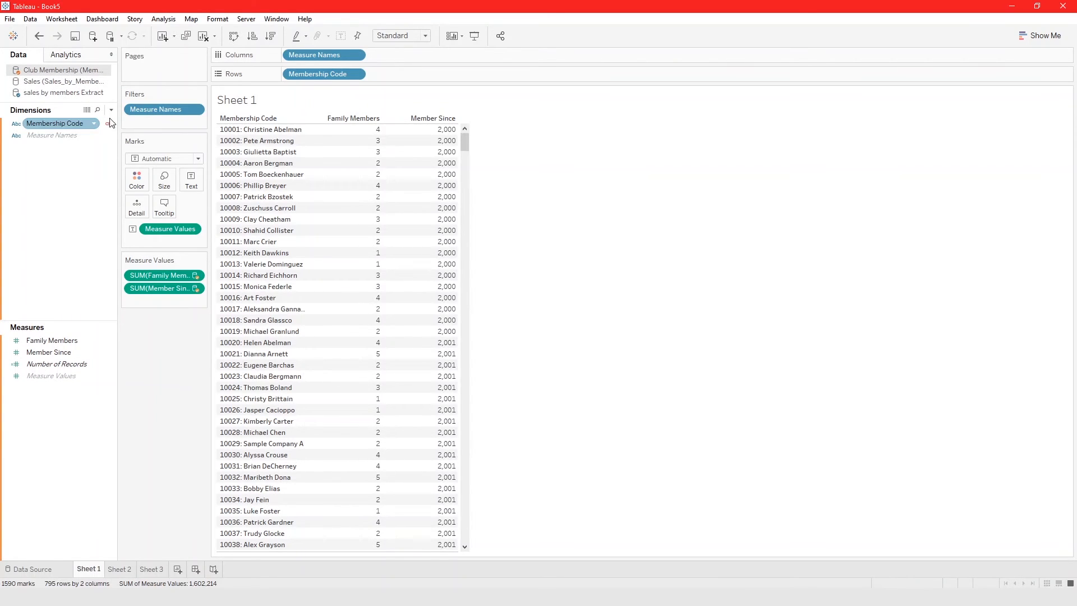
pyautogui.click(62, 82)
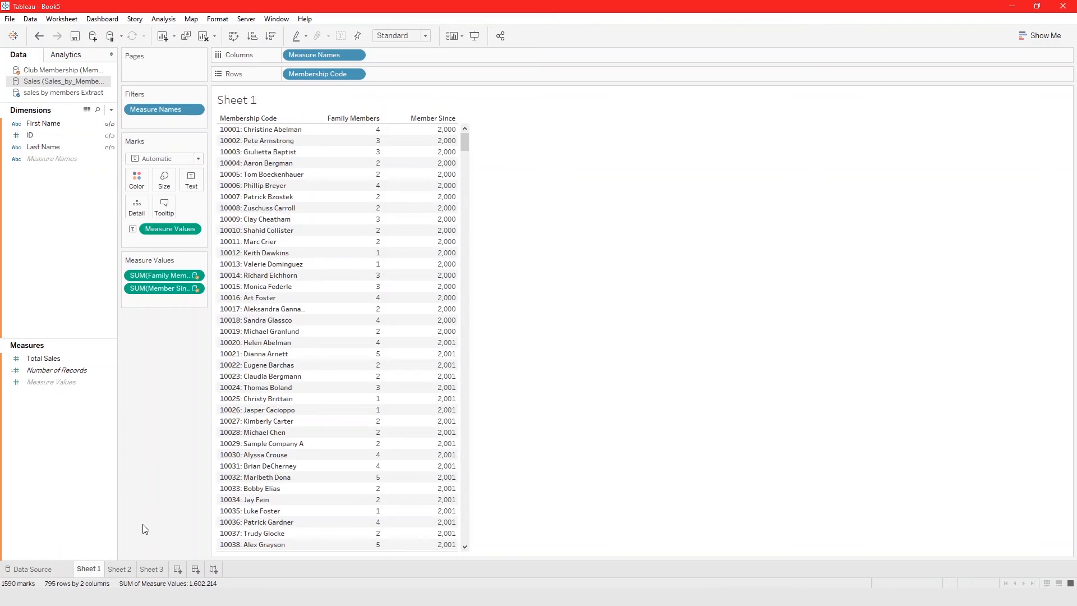
pyautogui.click(119, 568)
pyautogui.click(43, 83)
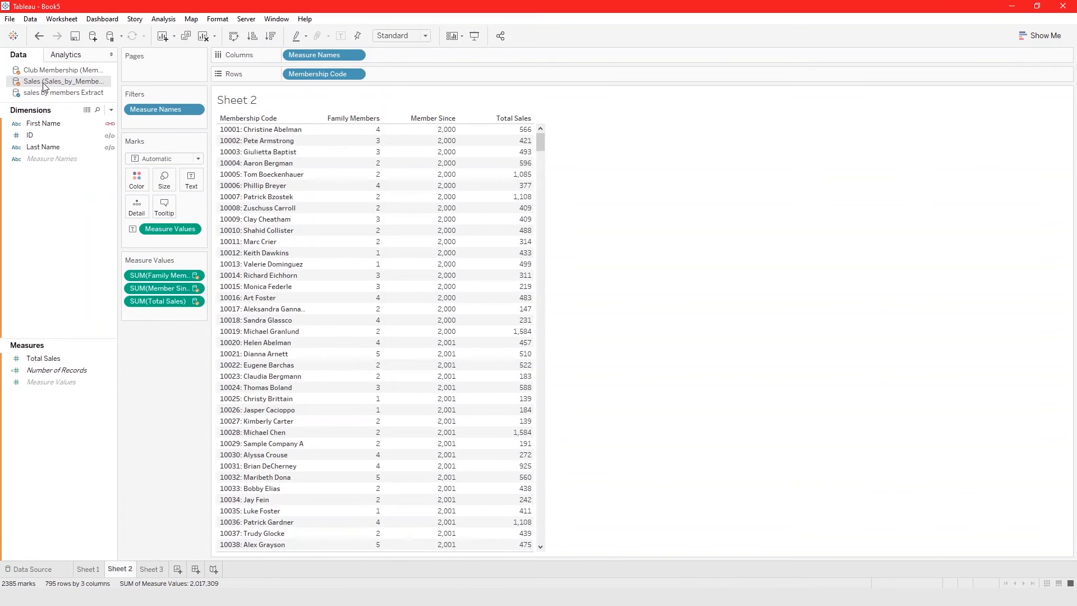
pyautogui.click(56, 71)
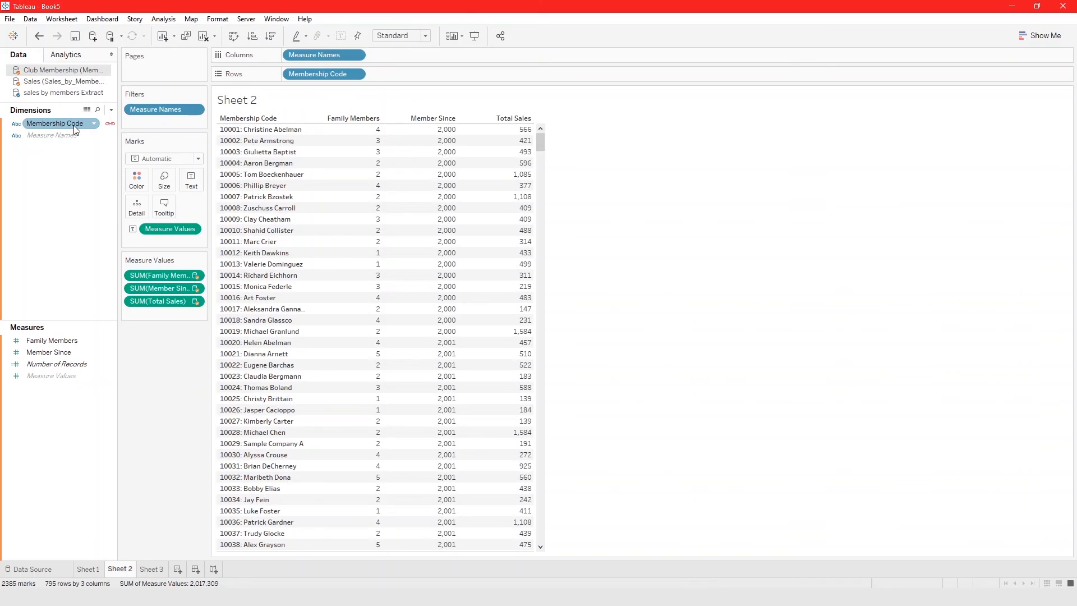
pyautogui.click(53, 93)
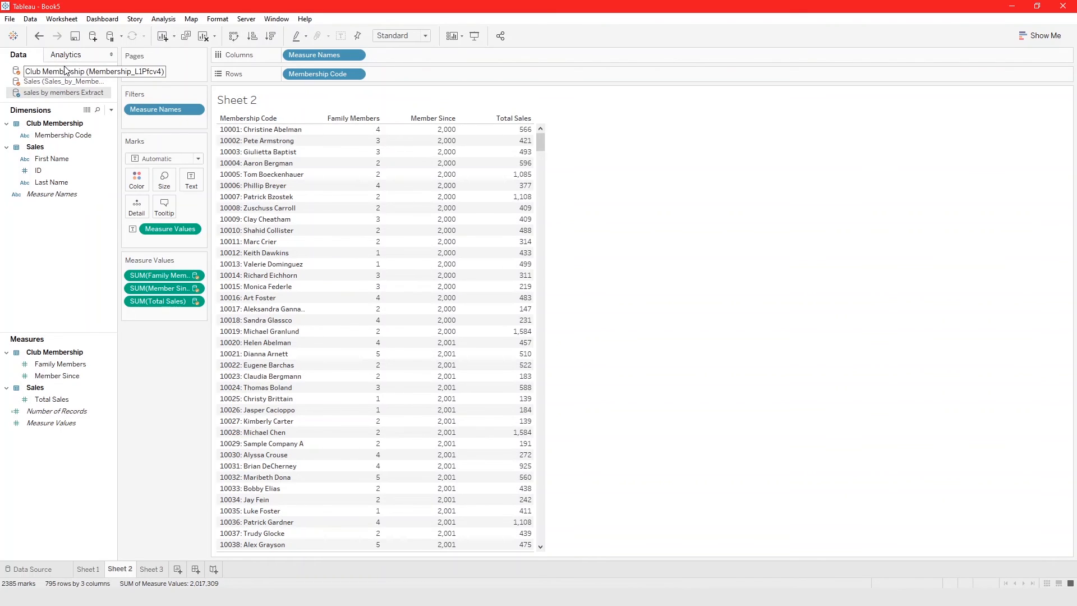
# Compare the linking fields of the extract, Sales and Club Membership data sources in Sheet 3.
pyautogui.click(157, 568)
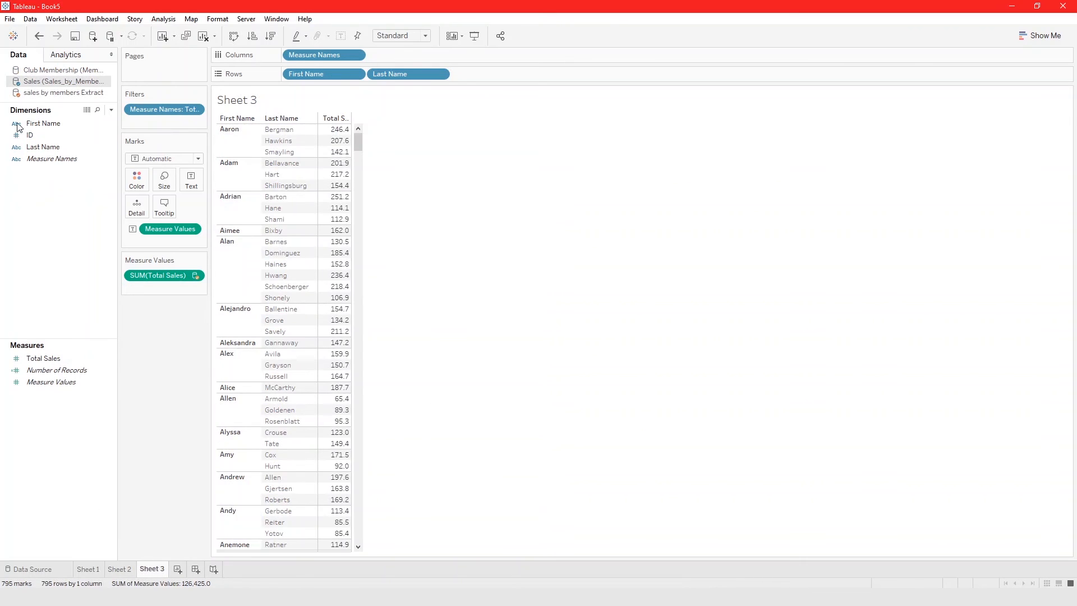
pyautogui.click(63, 93)
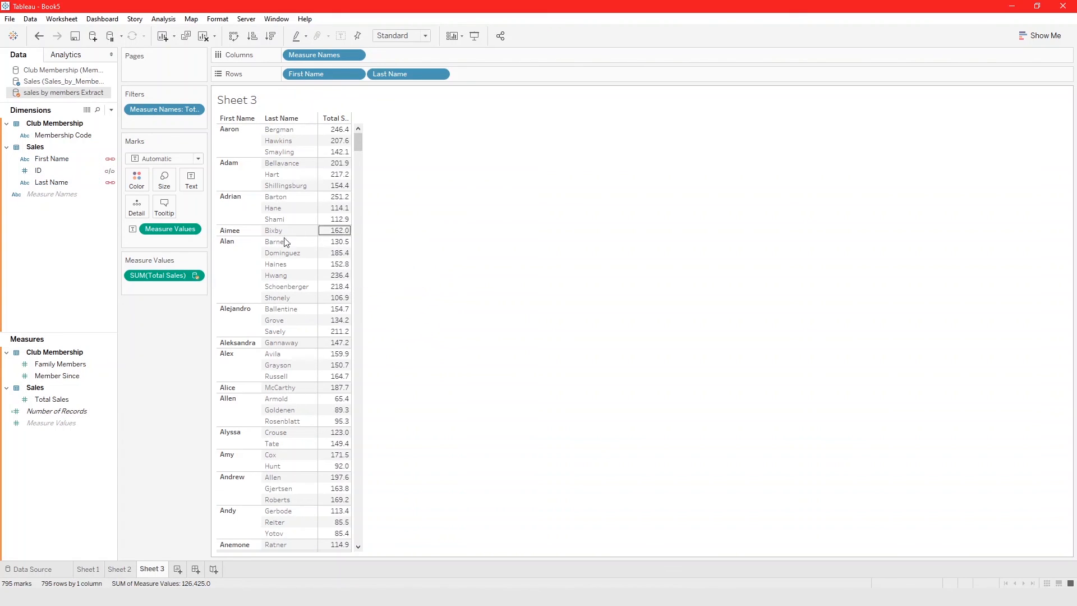
pyautogui.click(60, 83)
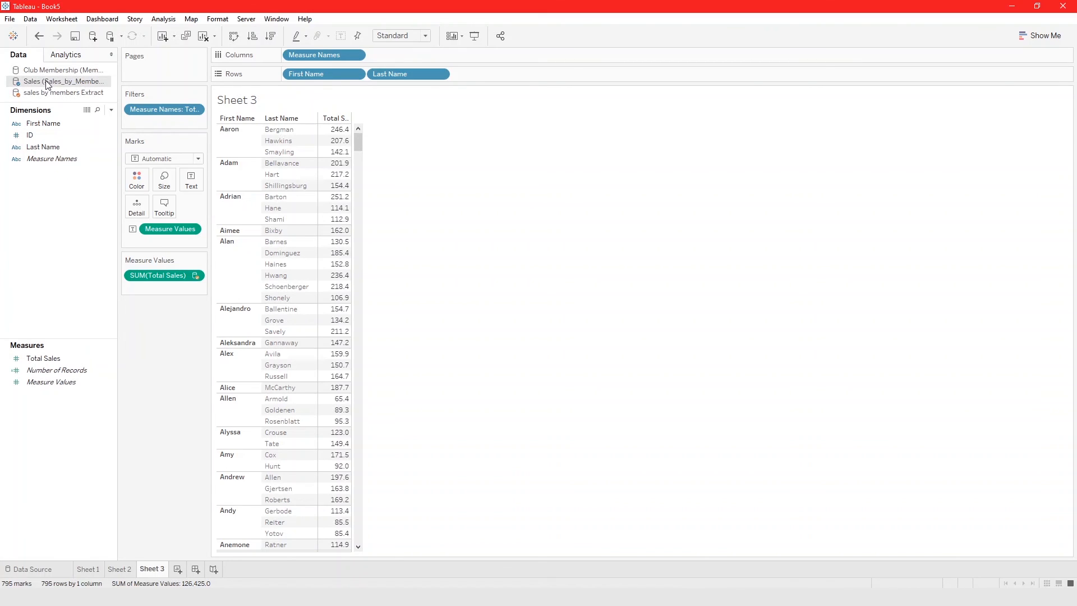
pyautogui.click(45, 70)
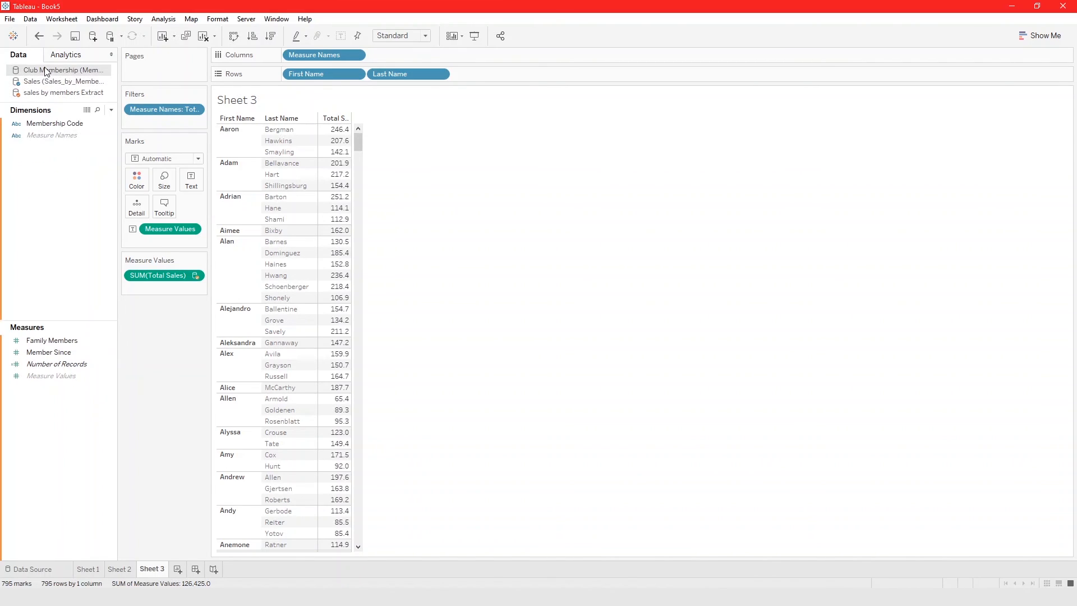